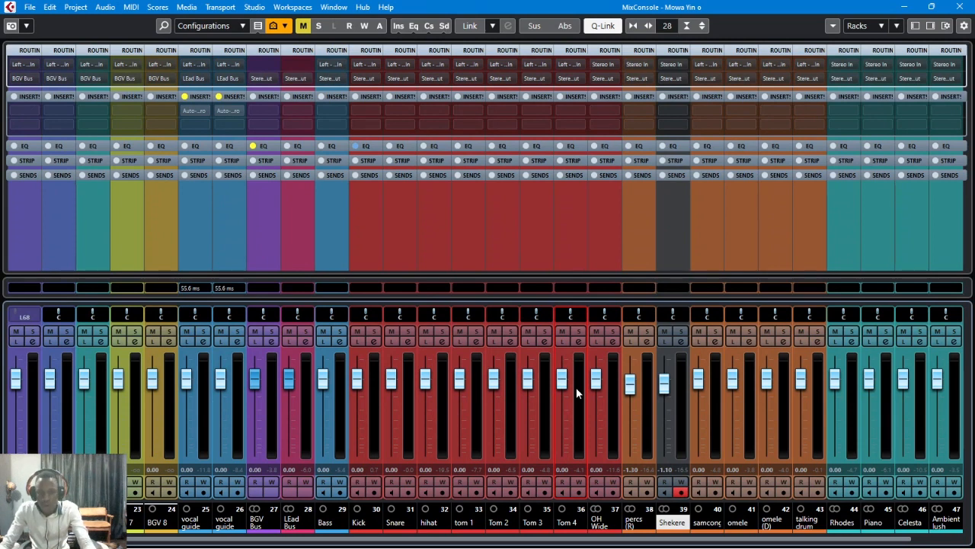
Step: Play the song and survey the channel levels across the mixer
{"action": "key", "text": "space"}
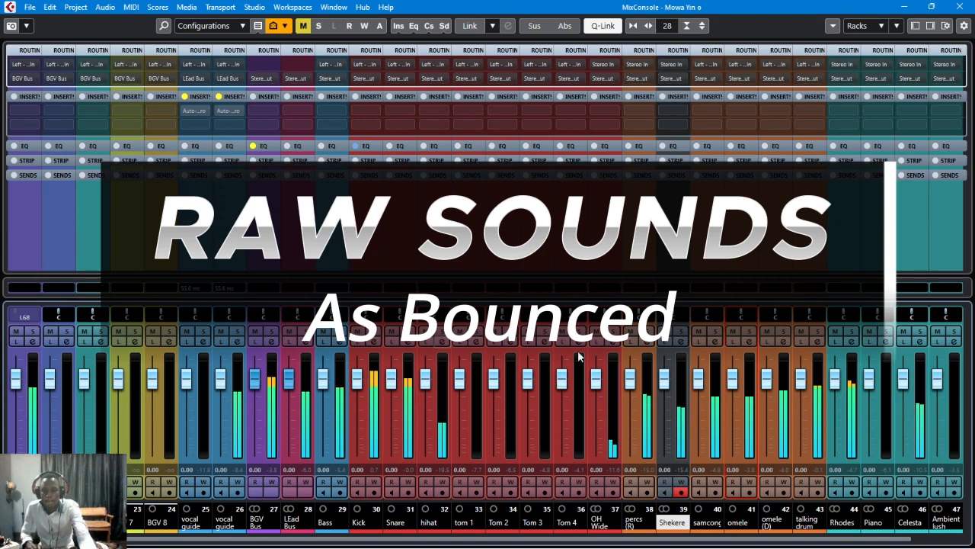
{"action": "scroll", "coordinate": [511, 413], "scroll_direction": "left", "scroll_amount": 2}
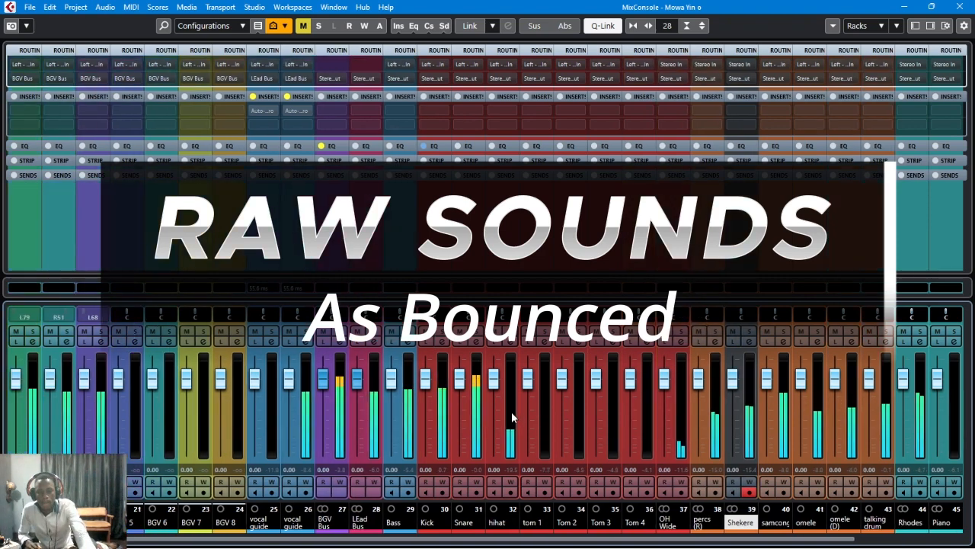
{"action": "scroll", "coordinate": [512, 413], "scroll_direction": "right", "scroll_amount": 4}
{"action": "scroll", "coordinate": [511, 412], "scroll_direction": "left", "scroll_amount": 5}
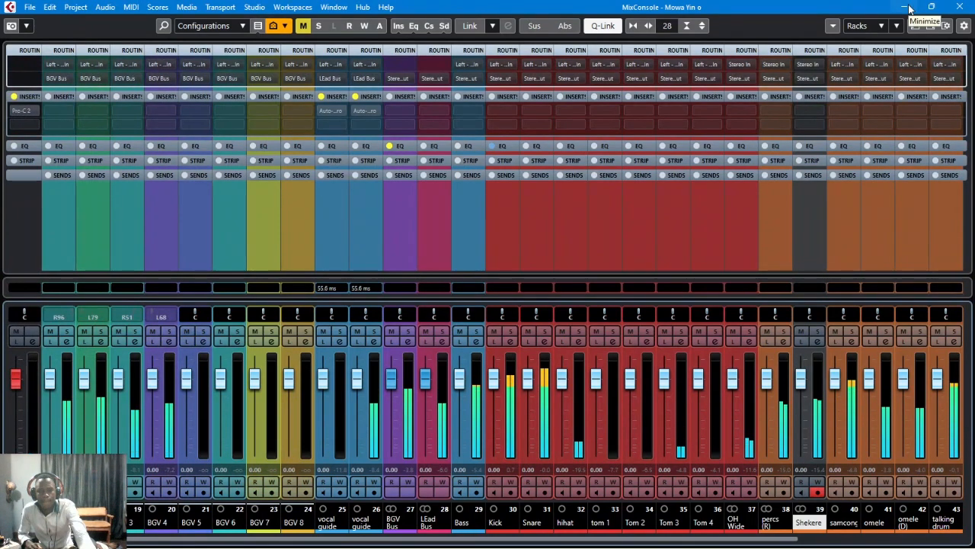
Step: Minimize the mixer and view the full song length in the project window
{"action": "left_click", "coordinate": [906, 8]}
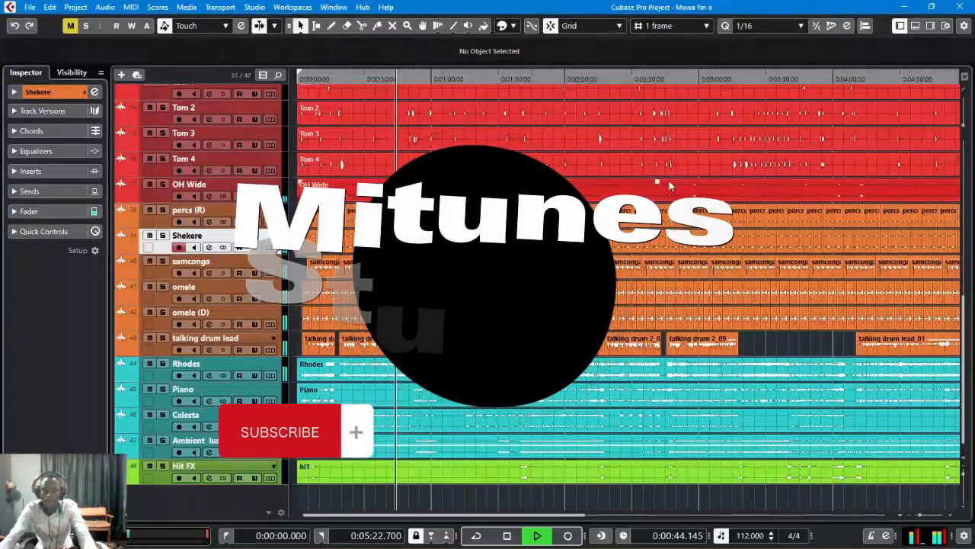
{"action": "key", "text": "g"}
{"action": "key", "text": "g"}
{"action": "key", "text": "g"}
{"action": "key", "text": "g"}
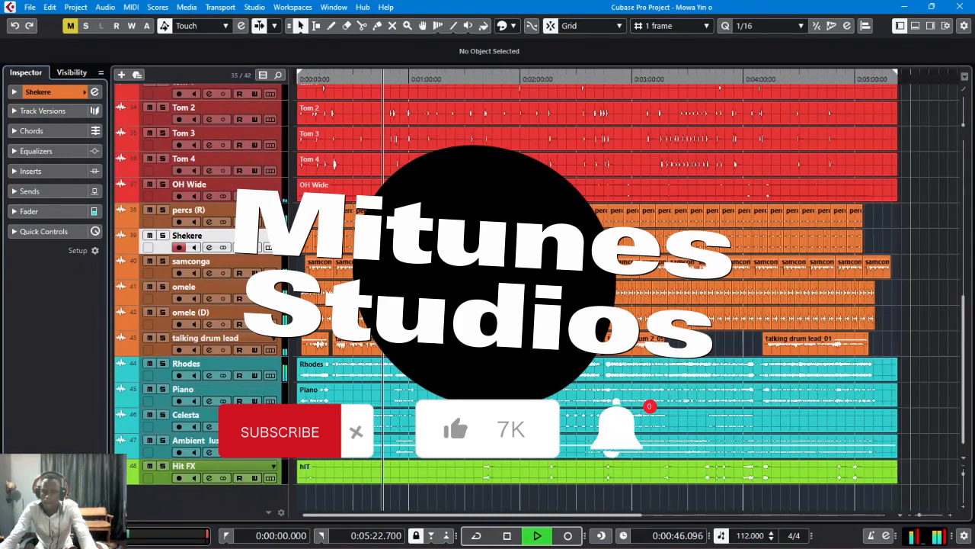
{"action": "scroll", "coordinate": [536, 297], "scroll_direction": "up", "scroll_amount": 3}
{"action": "scroll", "coordinate": [536, 297], "scroll_direction": "down", "scroll_amount": 3}
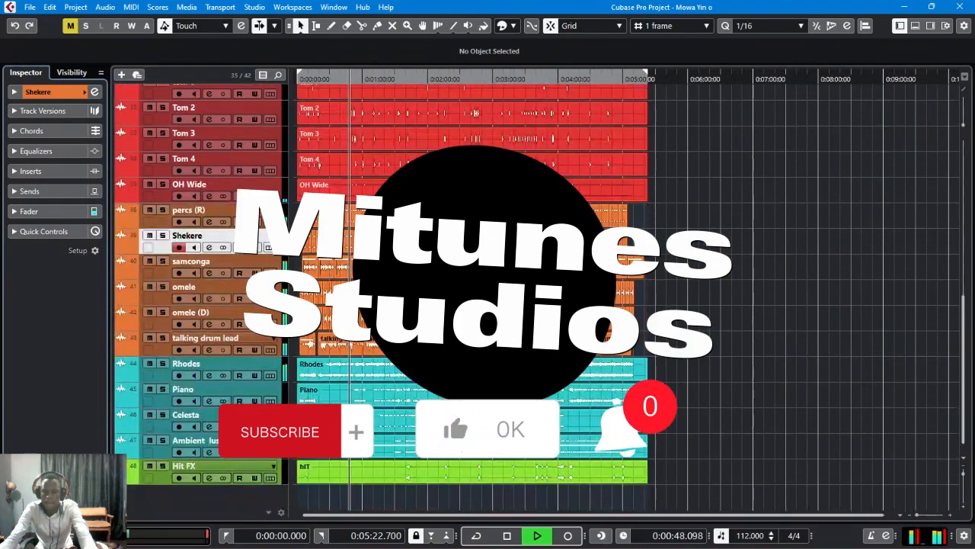
{"action": "scroll", "coordinate": [533, 251], "scroll_direction": "up", "scroll_amount": 2}
{"action": "scroll", "coordinate": [533, 251], "scroll_direction": "down", "scroll_amount": 2}
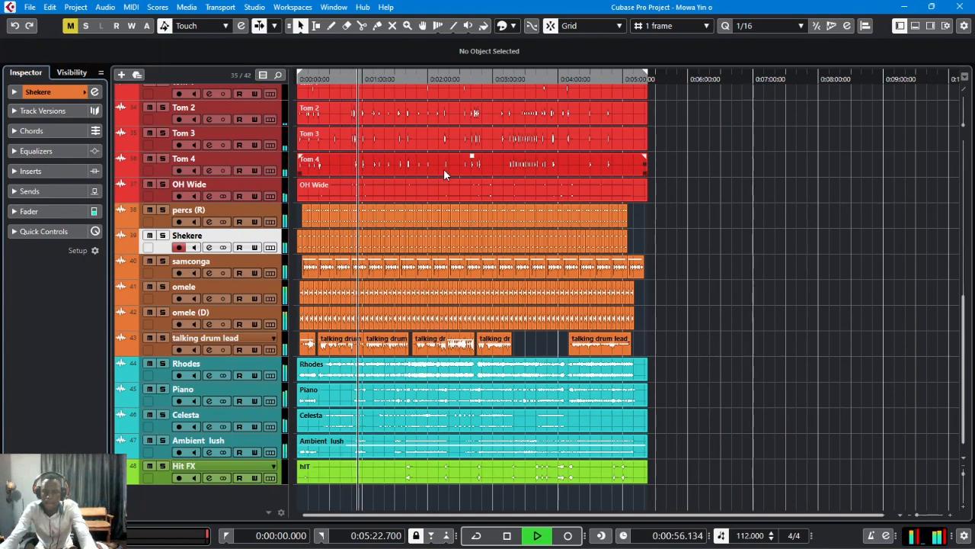
Step: Examine the Bass and Piano waveforms in the arrangement, selecting each event in turn
{"action": "scroll", "coordinate": [287, 158], "scroll_direction": "up", "scroll_amount": 5}
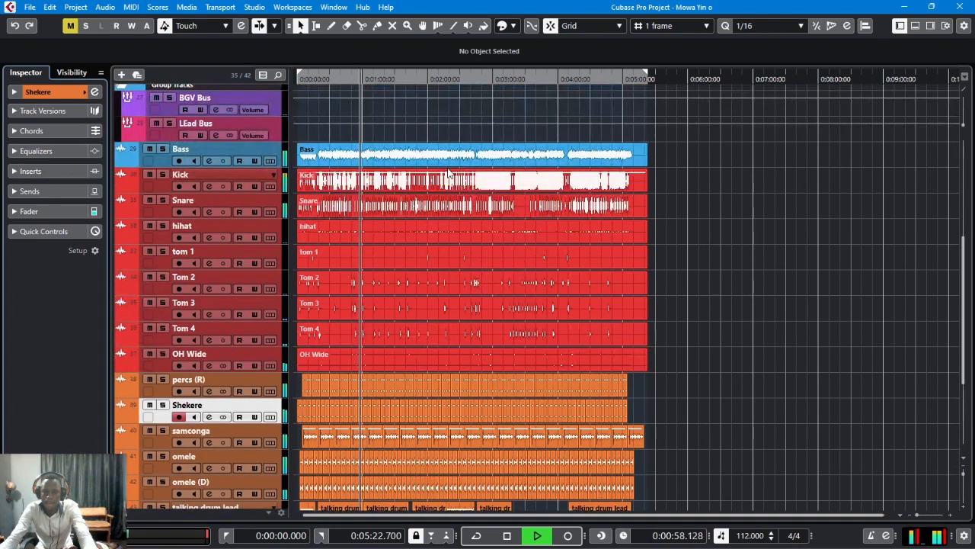
{"action": "left_click", "coordinate": [409, 154]}
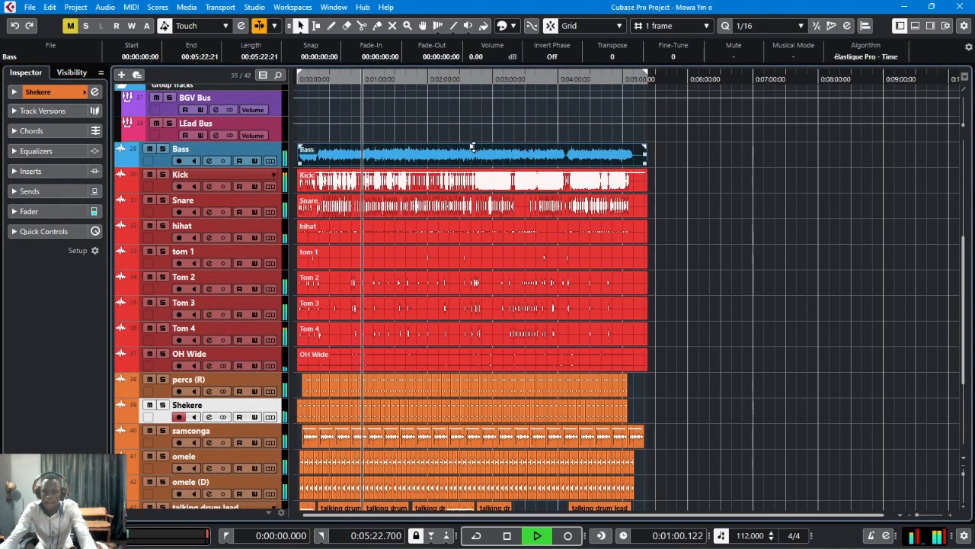
{"action": "scroll", "coordinate": [411, 271], "scroll_direction": "down", "scroll_amount": 5}
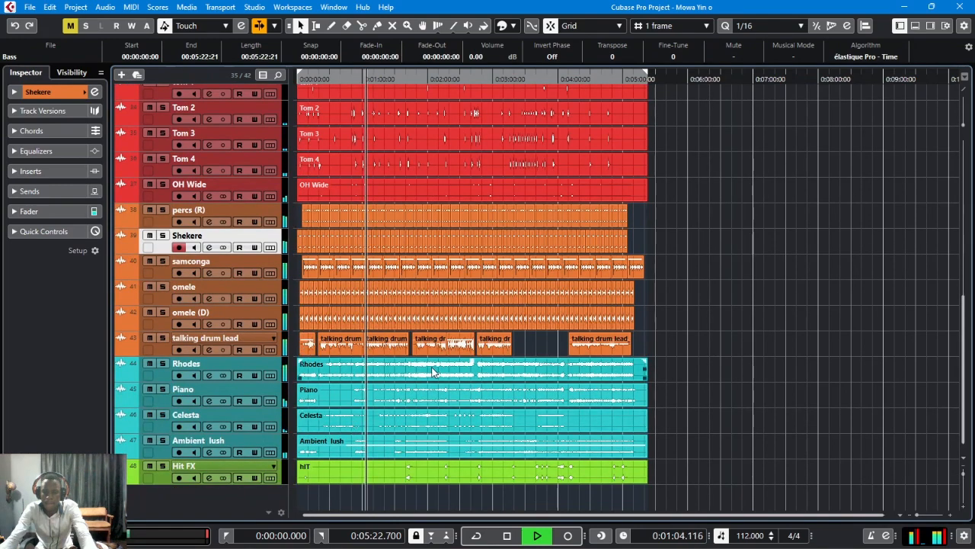
{"action": "left_click_drag", "start_coordinate": [470, 360], "coordinate": [471, 387]}
{"action": "left_click", "coordinate": [423, 403]}
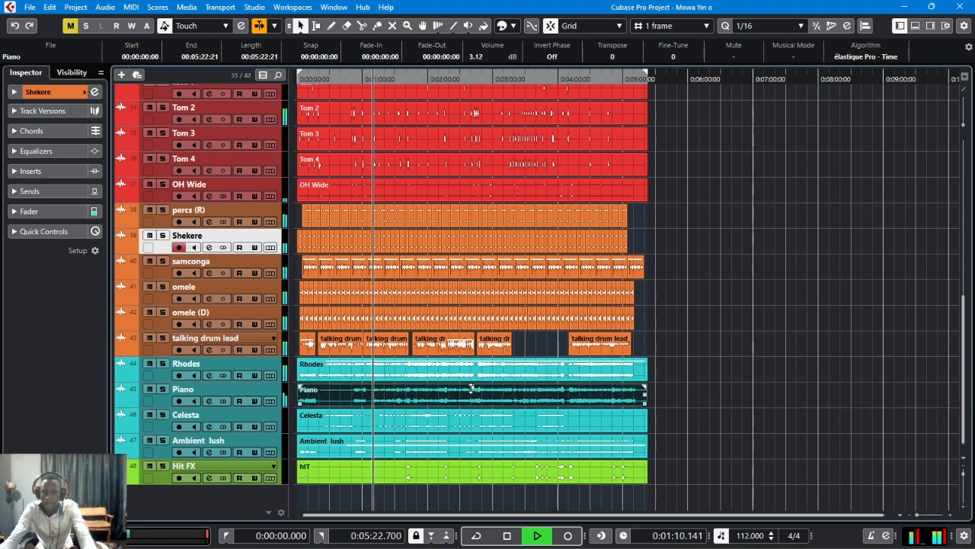
Step: Examine the events on the vocal guide and vocal guide (D) tracks up close, selecting vocal guide (D)_05
{"action": "scroll", "coordinate": [440, 409], "scroll_direction": "up", "scroll_amount": 5}
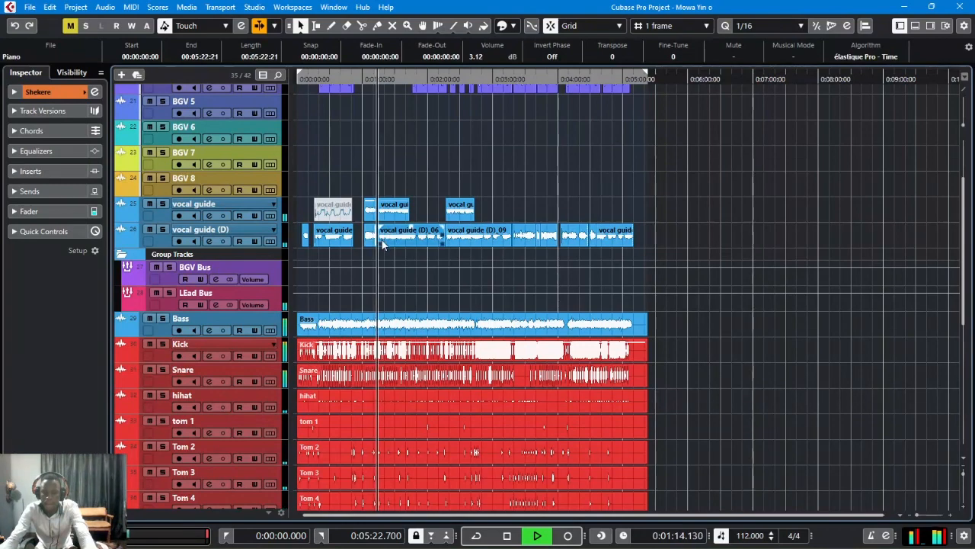
{"action": "key", "text": "h"}
{"action": "key", "text": "h"}
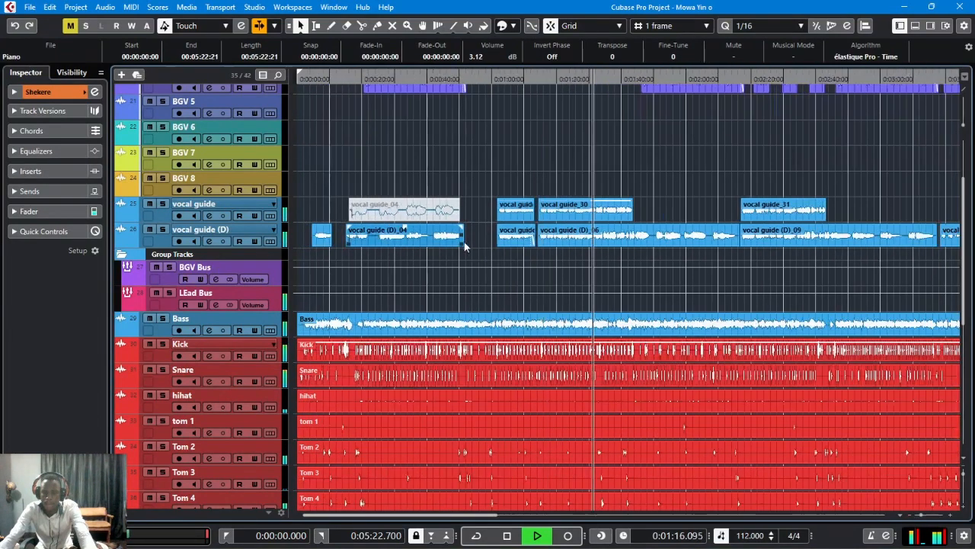
{"action": "left_click", "coordinate": [554, 241]}
{"action": "key", "text": "ctrl+Left"}
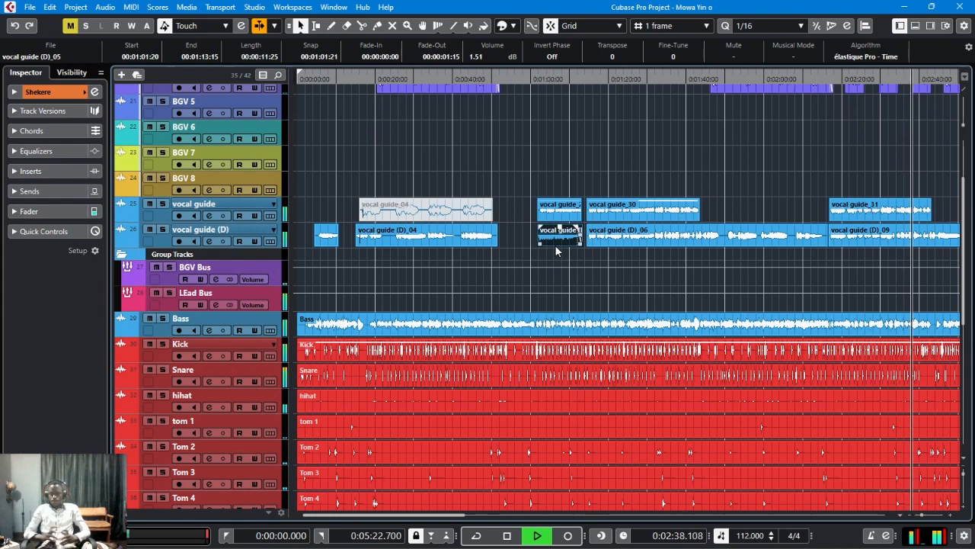
{"action": "left_click", "coordinate": [607, 166]}
{"action": "key", "text": "g"}
{"action": "key", "text": "g"}
{"action": "key", "text": "g"}
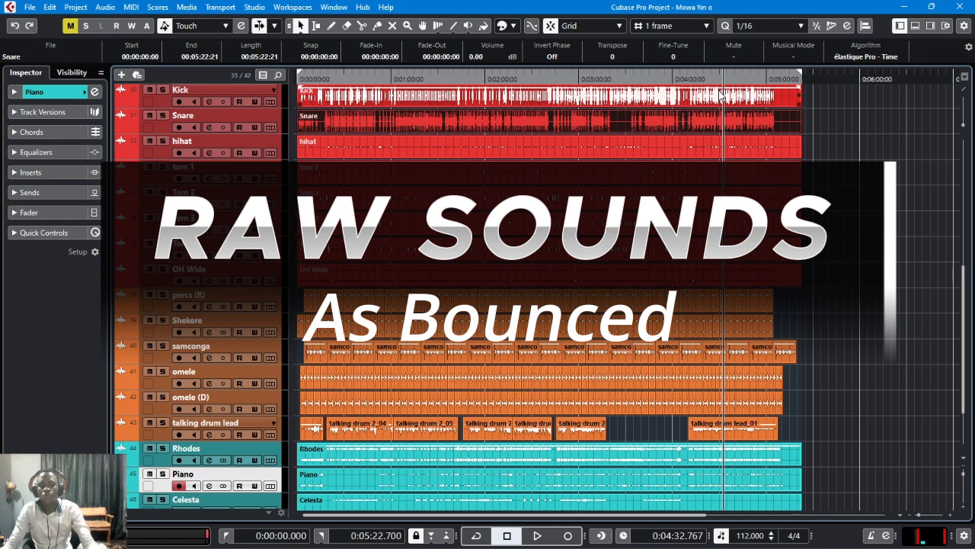
Step: Audition the Bass track in solo from about 1:37, and remove the solo
{"action": "scroll", "coordinate": [721, 94], "scroll_direction": "up", "scroll_amount": 5}
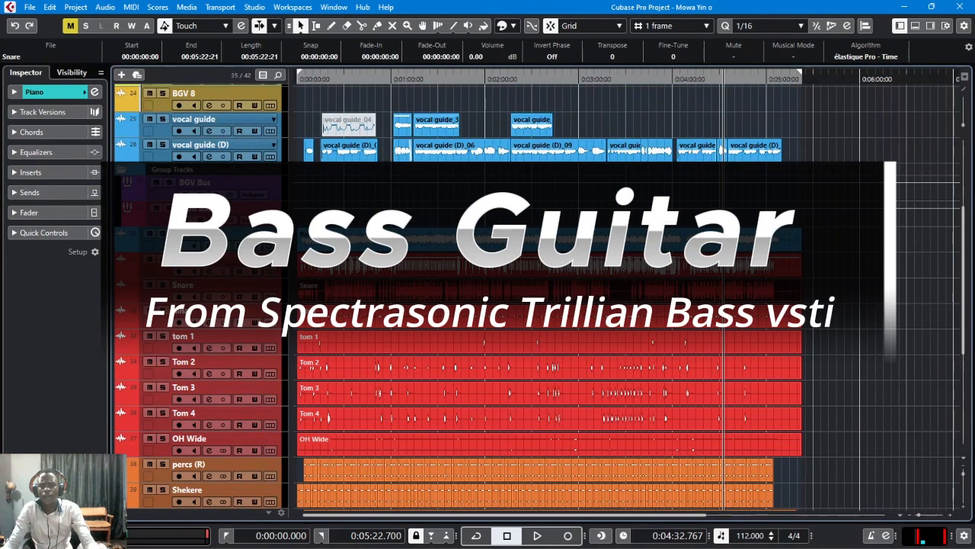
{"action": "left_click", "coordinate": [163, 234]}
{"action": "key", "text": "space"}
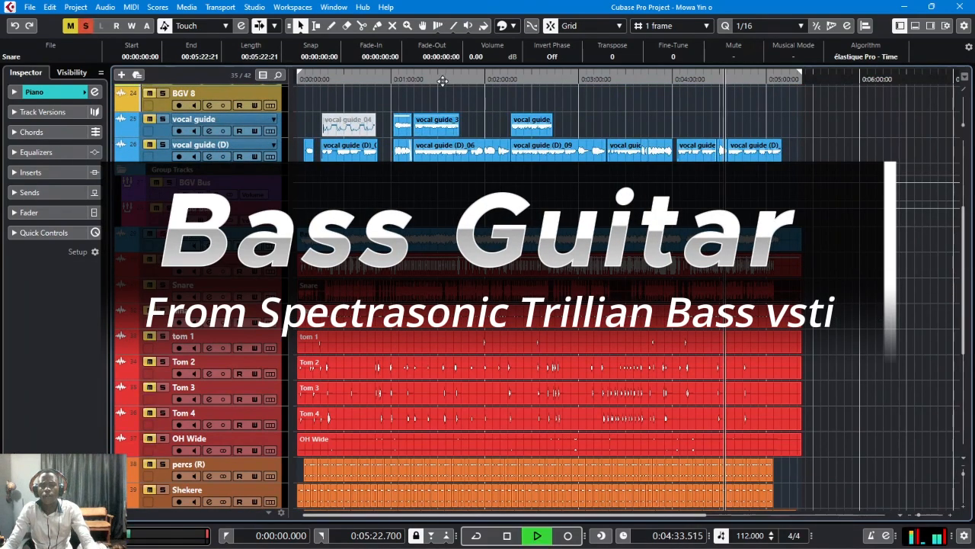
{"action": "left_click", "coordinate": [449, 75]}
{"action": "key", "text": "space"}
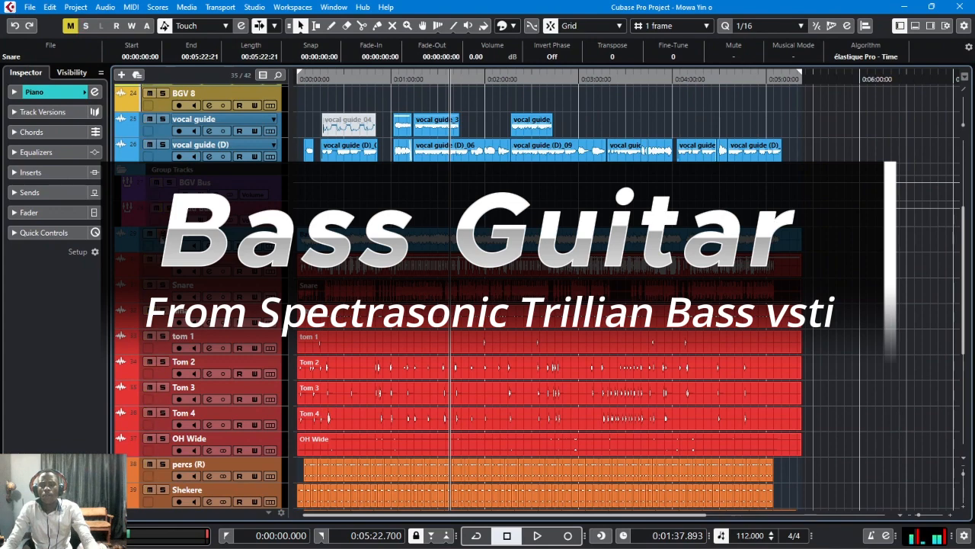
{"action": "left_click", "coordinate": [163, 234]}
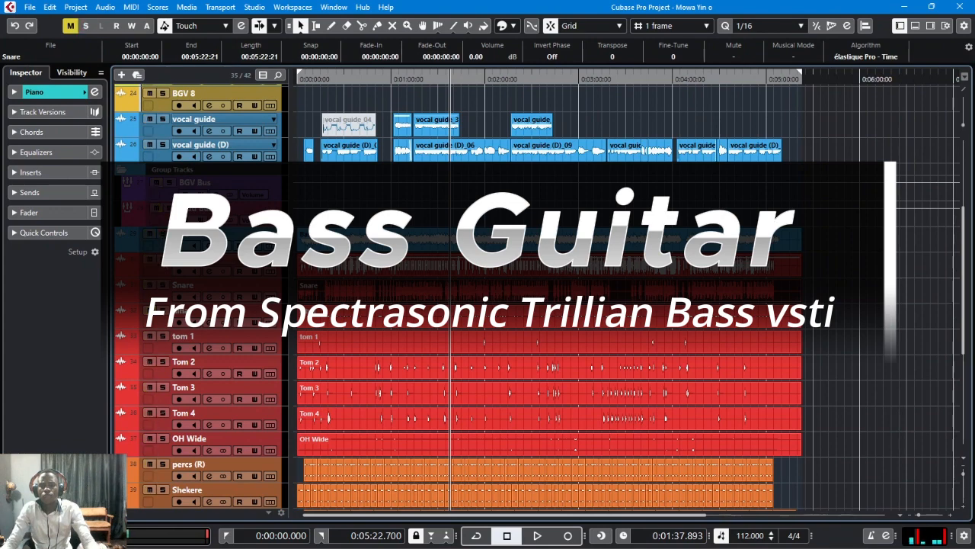
Step: Solo the drum channels from Kick through OH Wide together in the mixer
{"action": "left_click", "coordinate": [192, 263]}
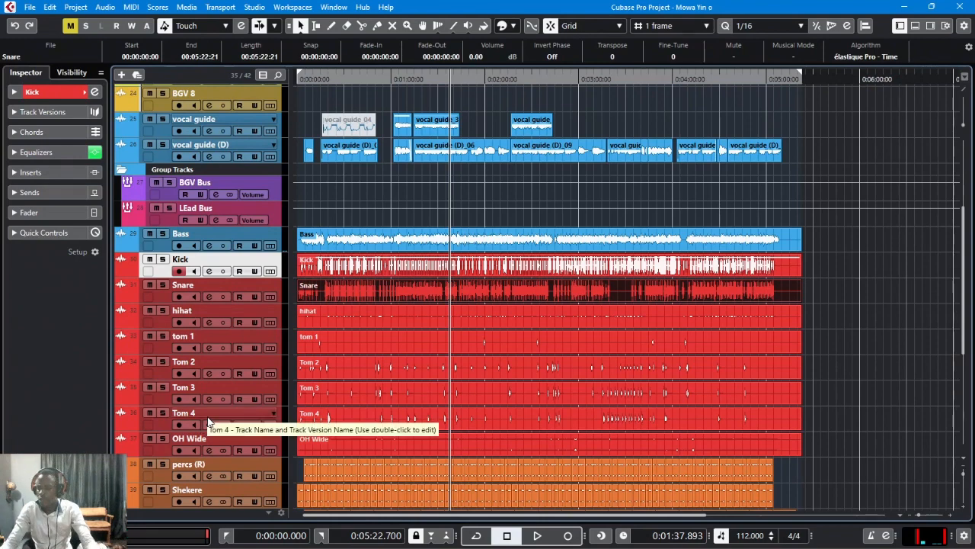
{"action": "key", "text": "F3"}
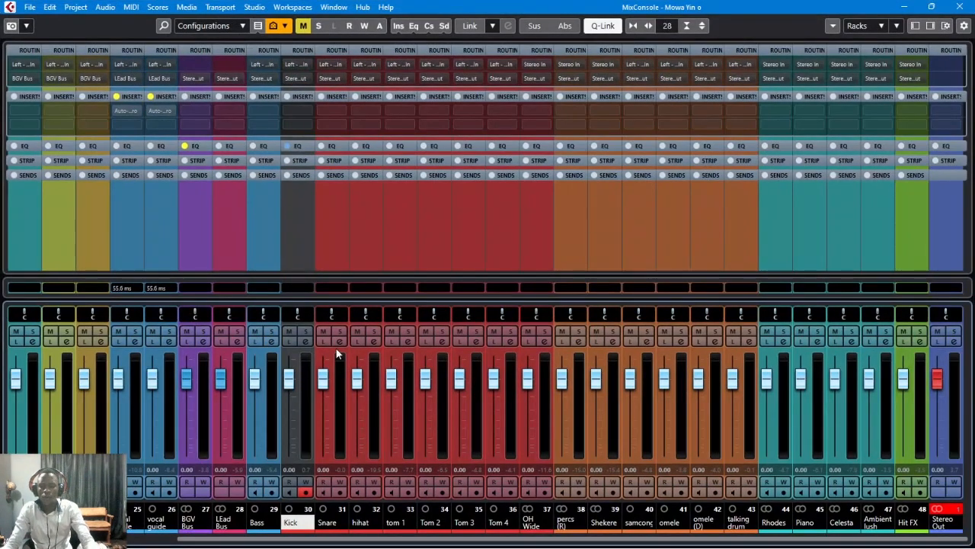
{"action": "left_click", "coordinate": [307, 442]}
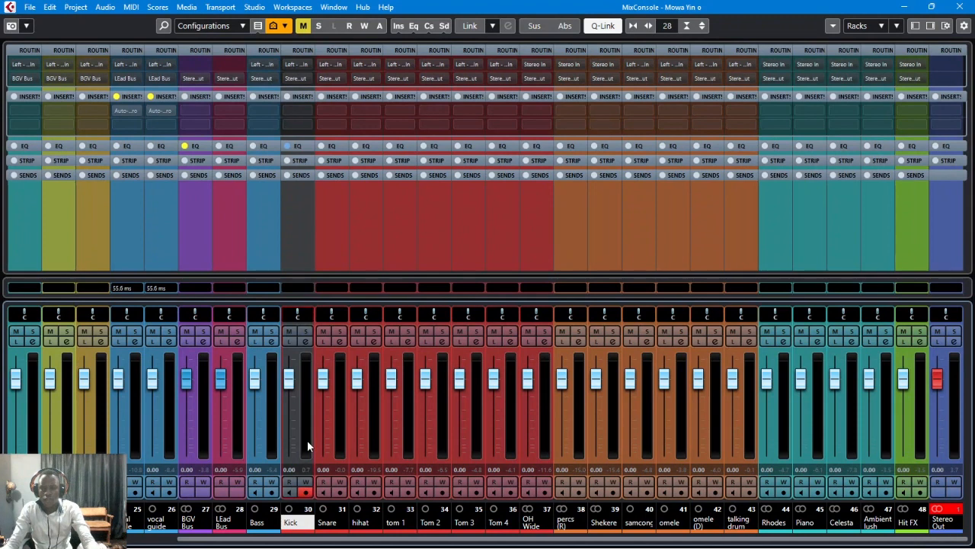
{"action": "left_click", "coordinate": [543, 426], "text": "shift"}
{"action": "left_click", "coordinate": [545, 335]}
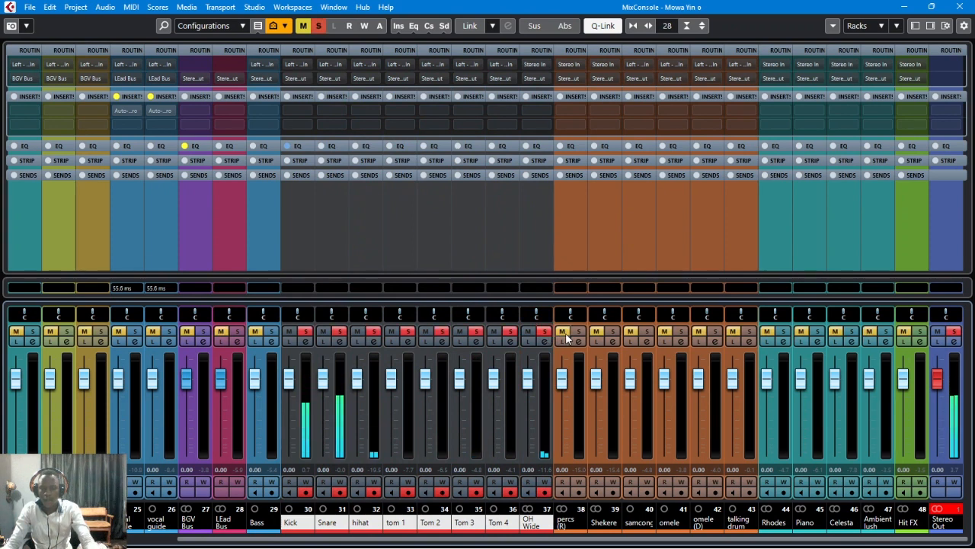
Step: Add the percussion channels from percs (R) through talking drum to the soloed drums
{"action": "left_click", "coordinate": [585, 380]}
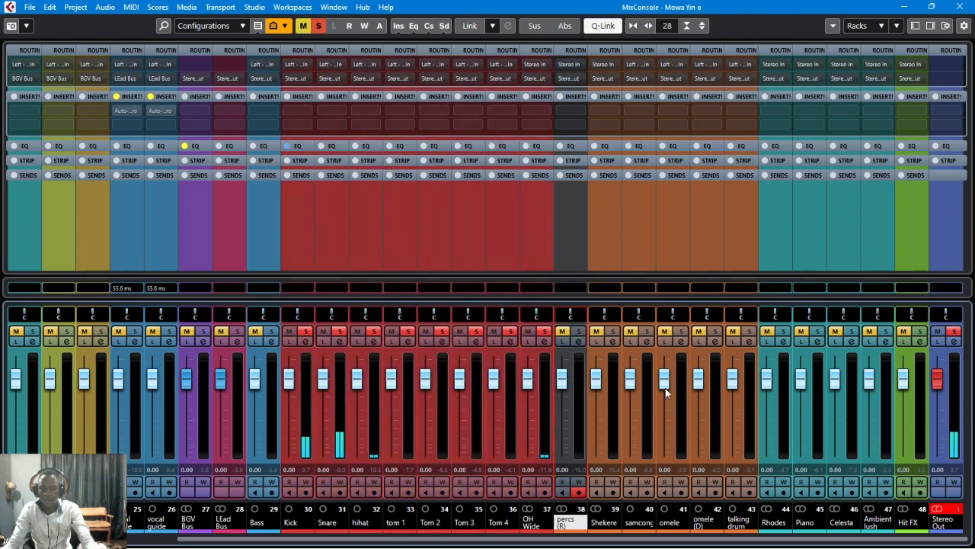
{"action": "left_click", "coordinate": [747, 387], "text": "shift"}
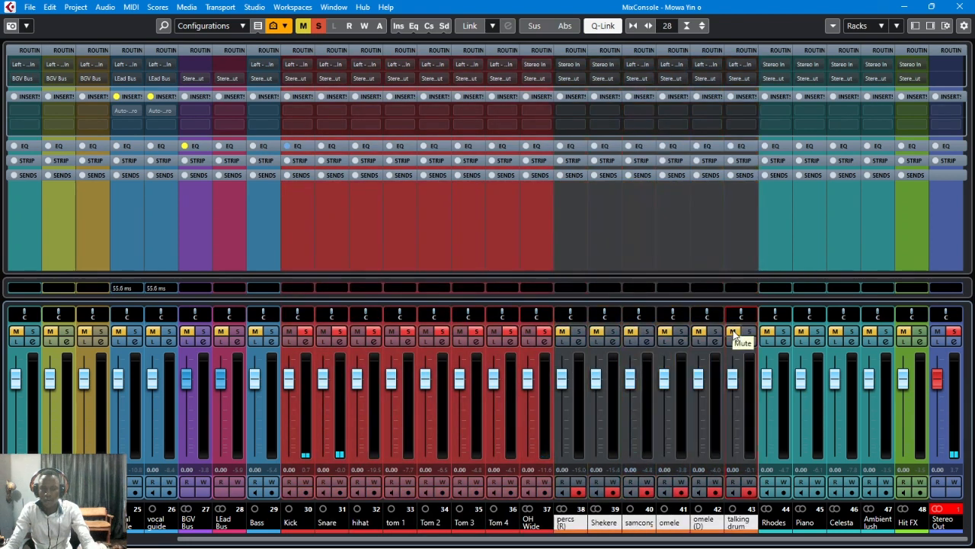
{"action": "left_click", "coordinate": [733, 333]}
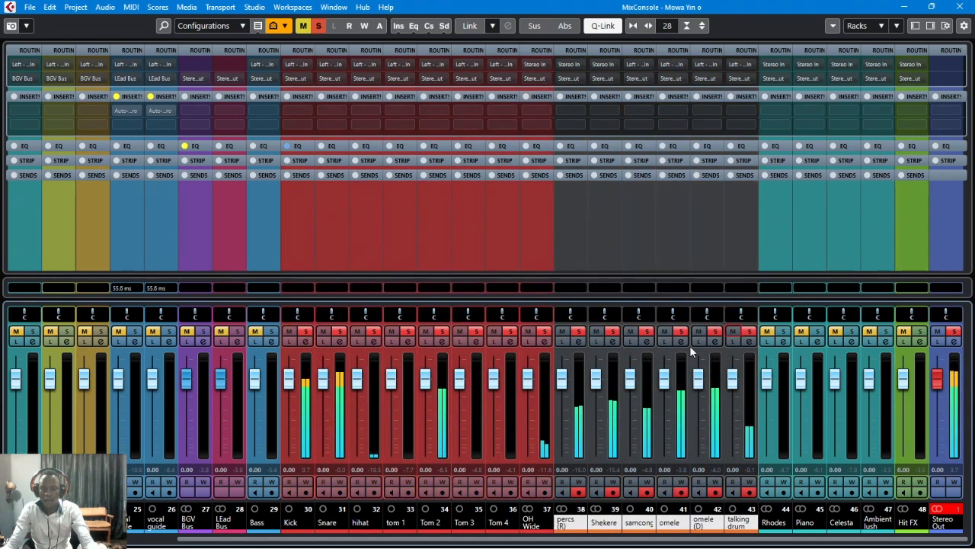
Step: Remove the solo from each drum channel, Kick through OH Wide, so only the percussion channels are heard
{"action": "left_click", "coordinate": [304, 333]}
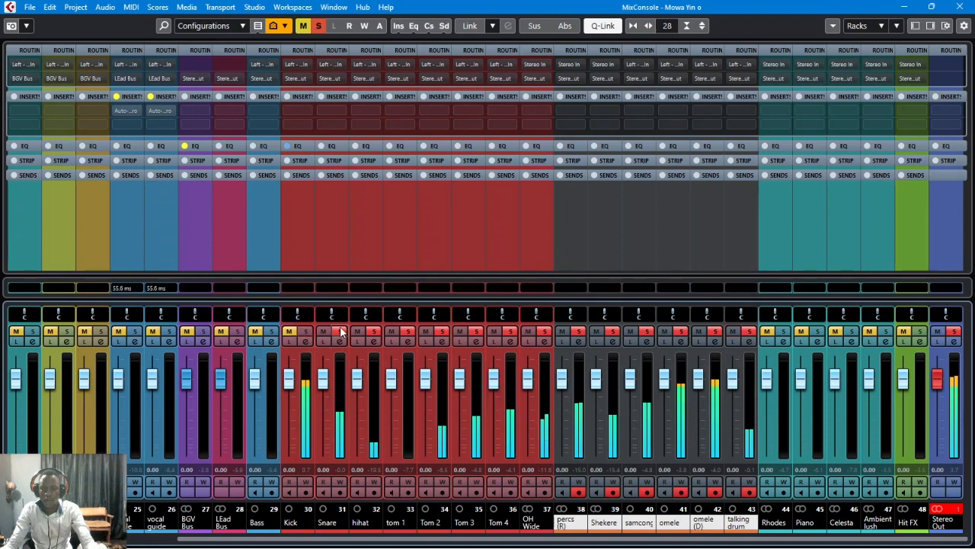
{"action": "left_click", "coordinate": [339, 333]}
{"action": "left_click", "coordinate": [373, 332]}
{"action": "left_click", "coordinate": [408, 333]}
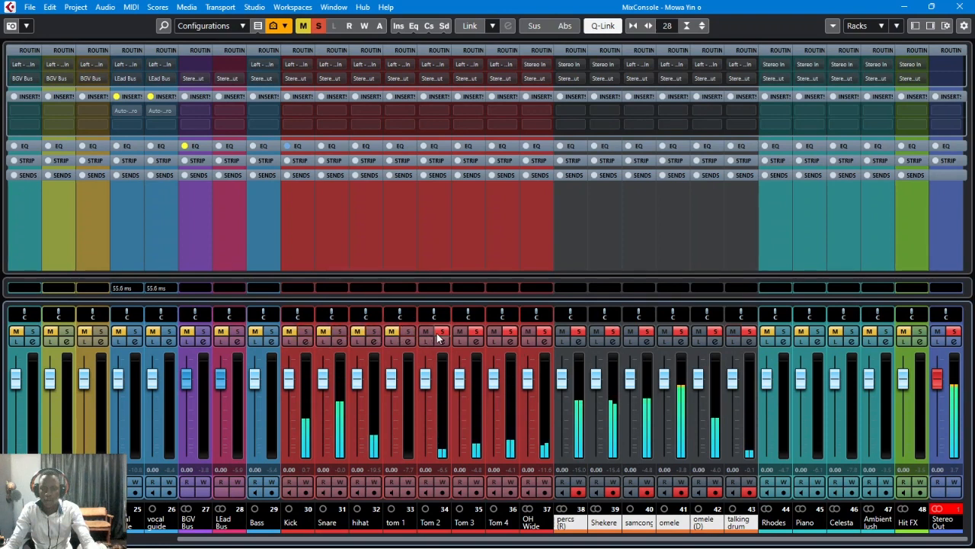
{"action": "left_click", "coordinate": [442, 332]}
{"action": "left_click", "coordinate": [476, 333]}
{"action": "left_click", "coordinate": [509, 333]}
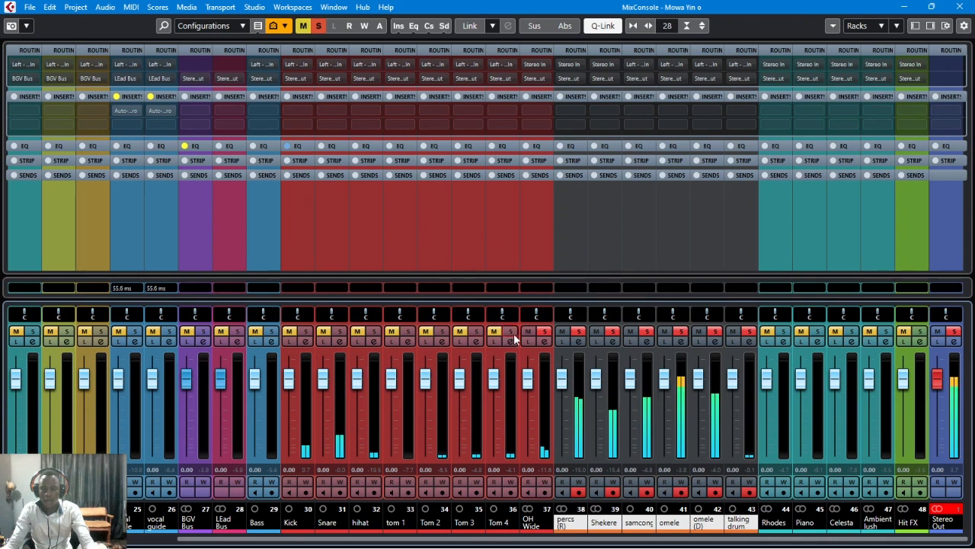
{"action": "left_click", "coordinate": [544, 333]}
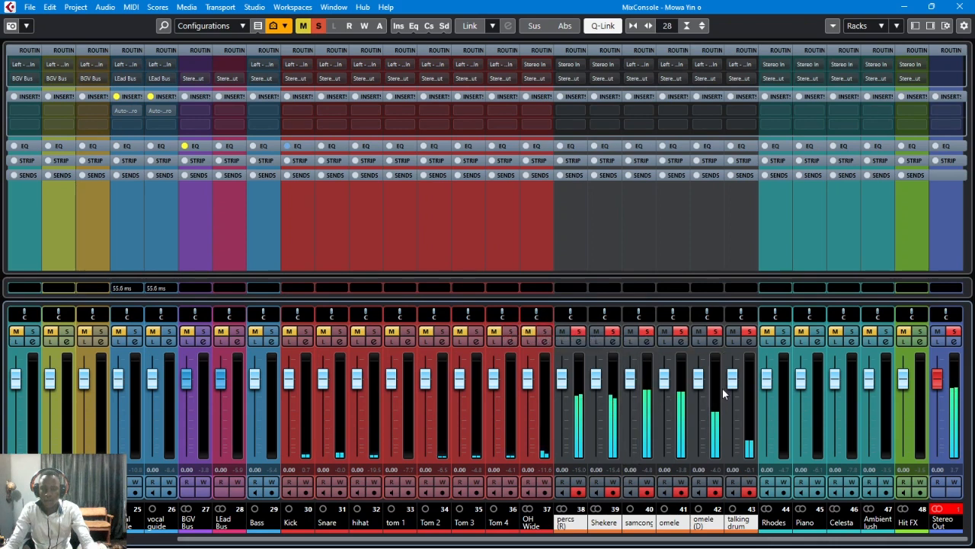
Step: Take the percussion channels off solo and select the Rhodes channel
{"action": "left_click", "coordinate": [752, 333]}
{"action": "left_click", "coordinate": [784, 384]}
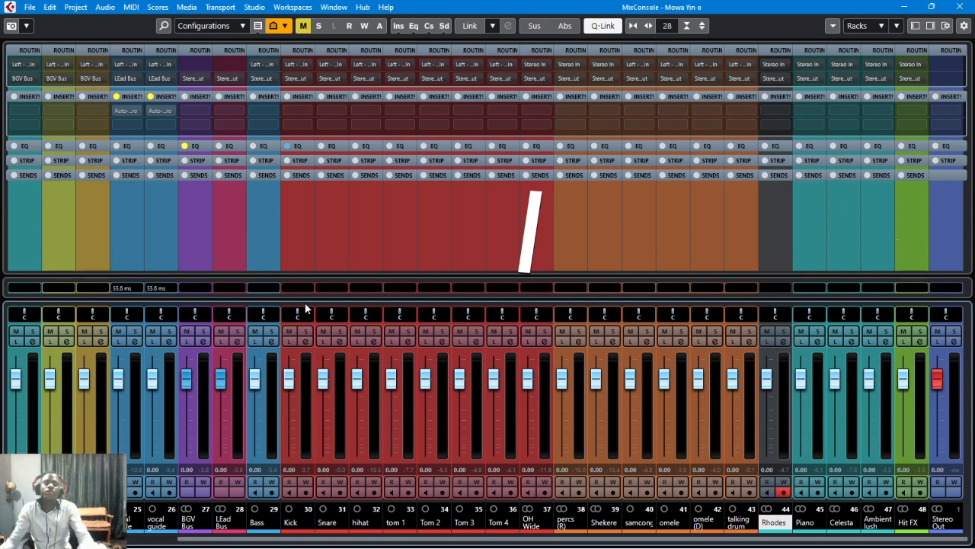
Step: Review the color-coded channel groups in the mixer, selecting Tom 3, Kick and BGV 8 in turn
{"action": "left_click", "coordinate": [458, 403]}
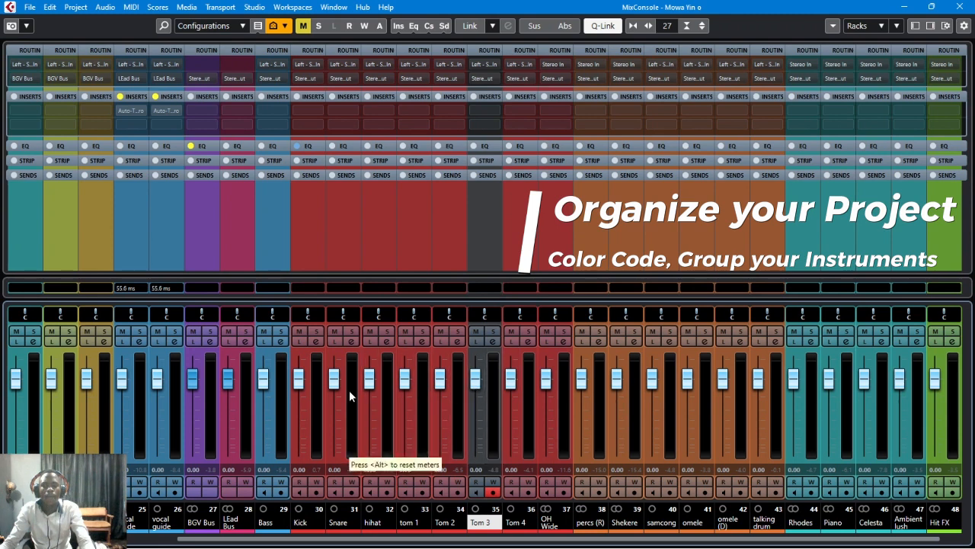
{"action": "left_click", "coordinate": [312, 413]}
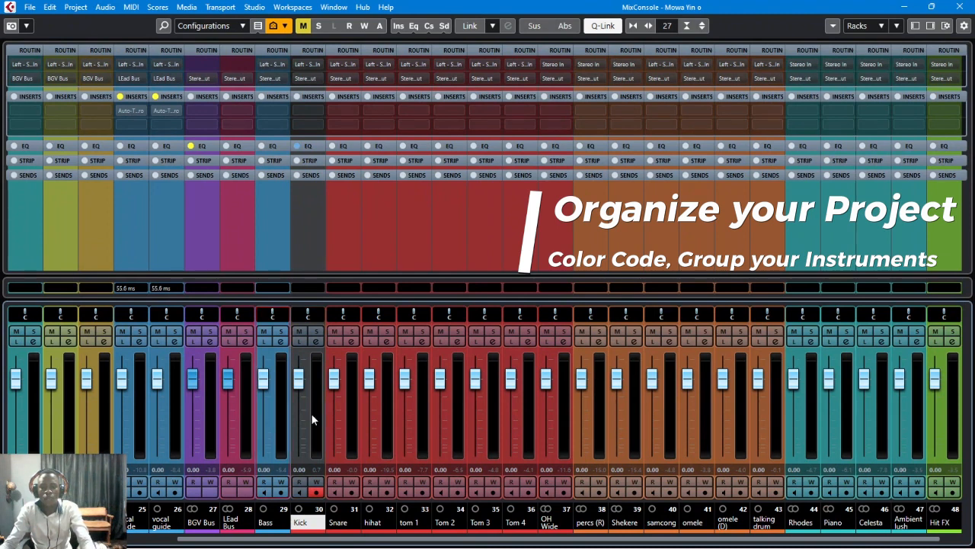
{"action": "left_click", "coordinate": [102, 382]}
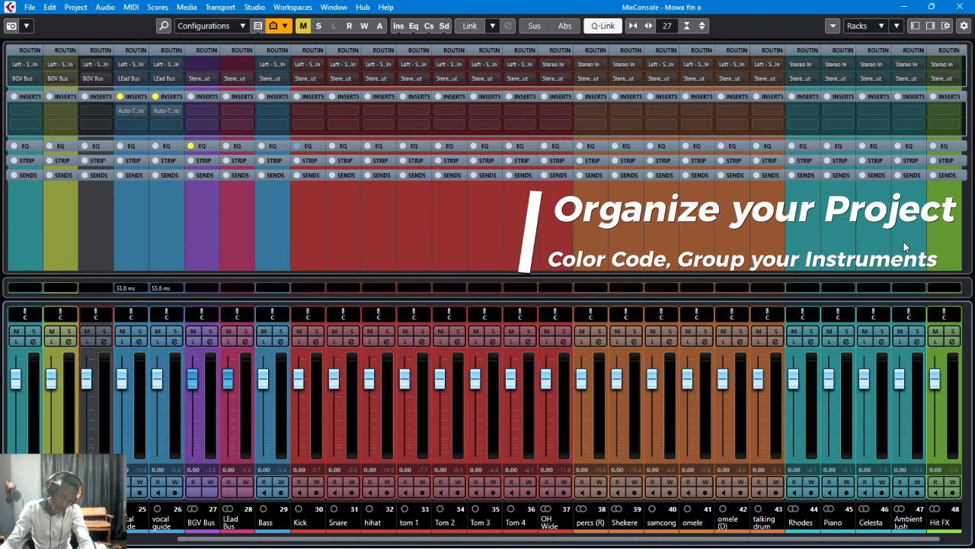
{"action": "scroll", "coordinate": [879, 398], "scroll_direction": "right", "scroll_amount": 1}
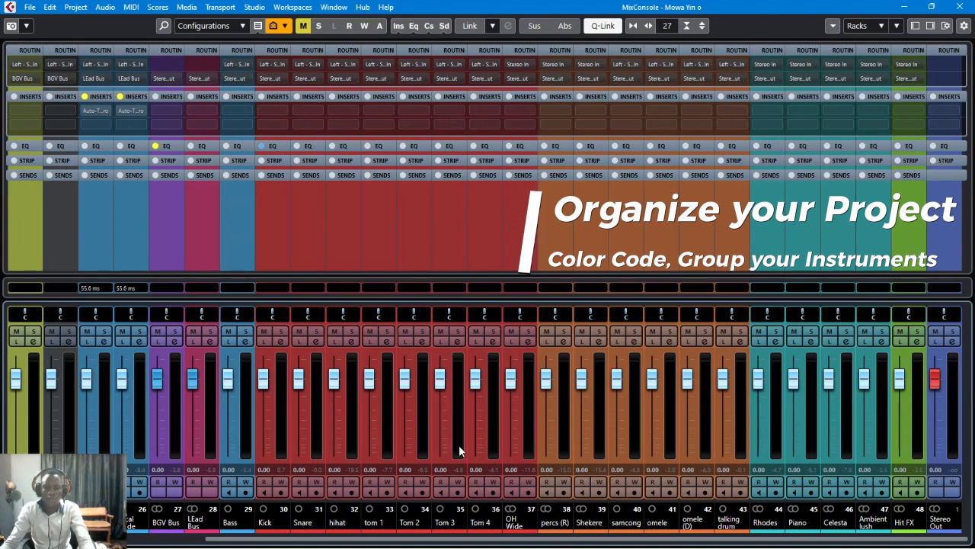
Step: Solo the LEad Bus to check which vocal channels feed it, and take it off solo again
{"action": "left_click_drag", "start_coordinate": [465, 544], "coordinate": [437, 544]}
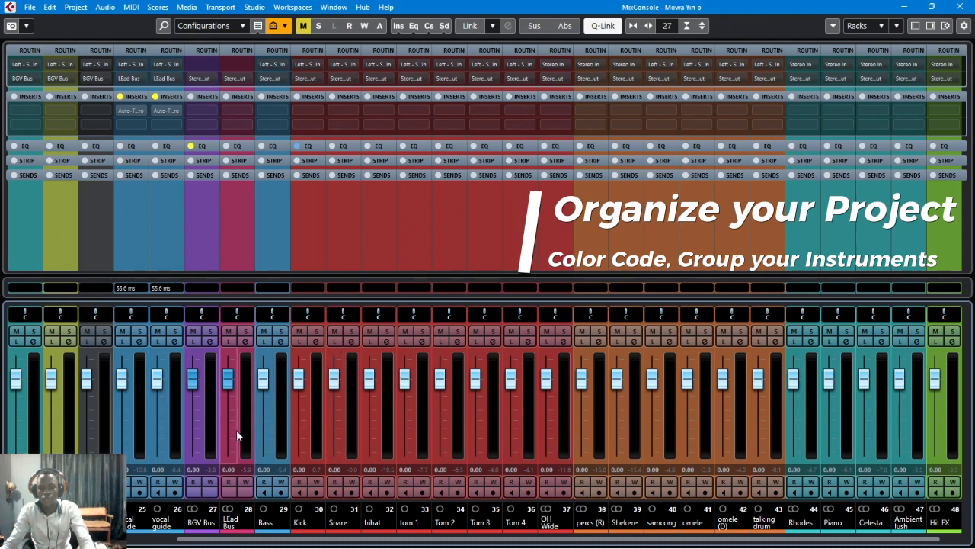
{"action": "left_click", "coordinate": [244, 330]}
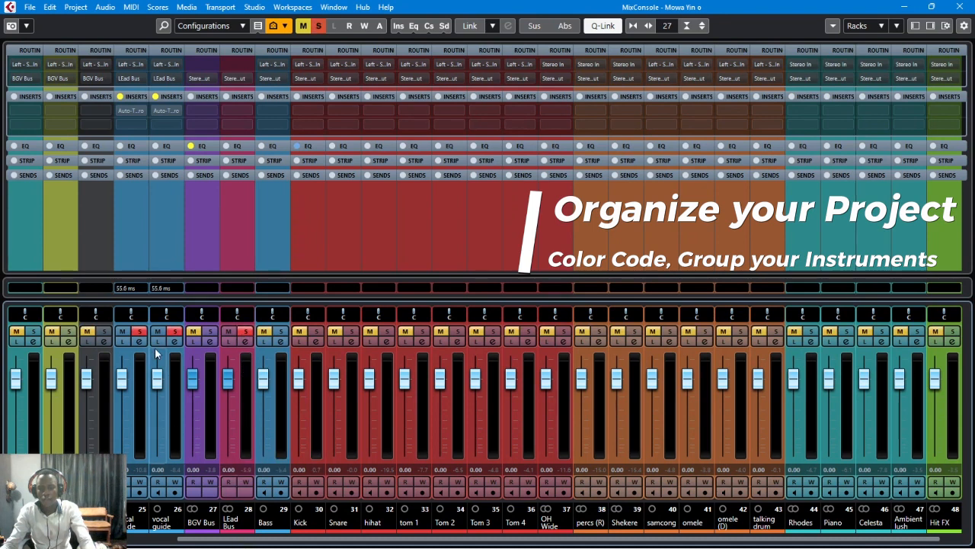
{"action": "left_click", "coordinate": [245, 331]}
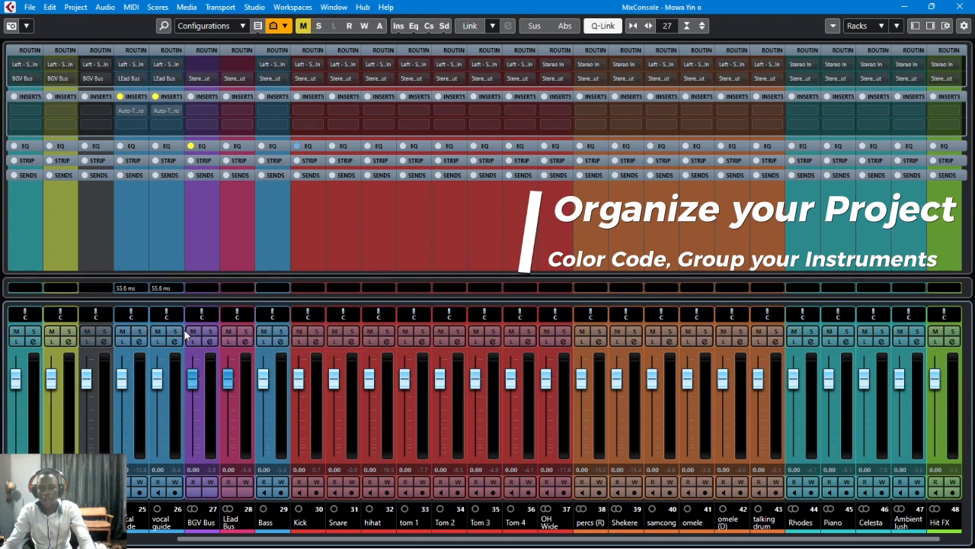
Step: Solo the BGV Bus to check its background vocal channels, take BGV 8 off solo, and clear all solos
{"action": "left_click", "coordinate": [210, 332]}
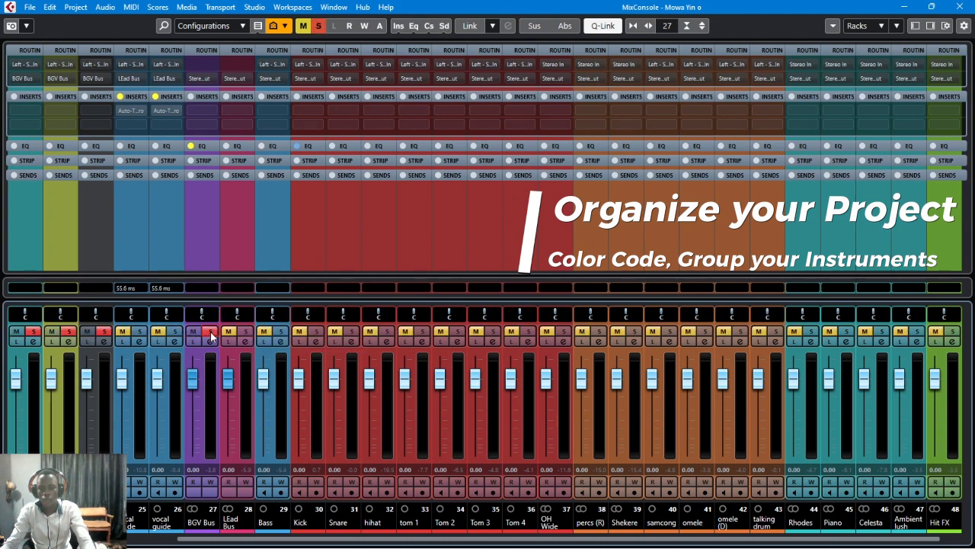
{"action": "scroll", "coordinate": [105, 387], "scroll_direction": "left", "scroll_amount": 5}
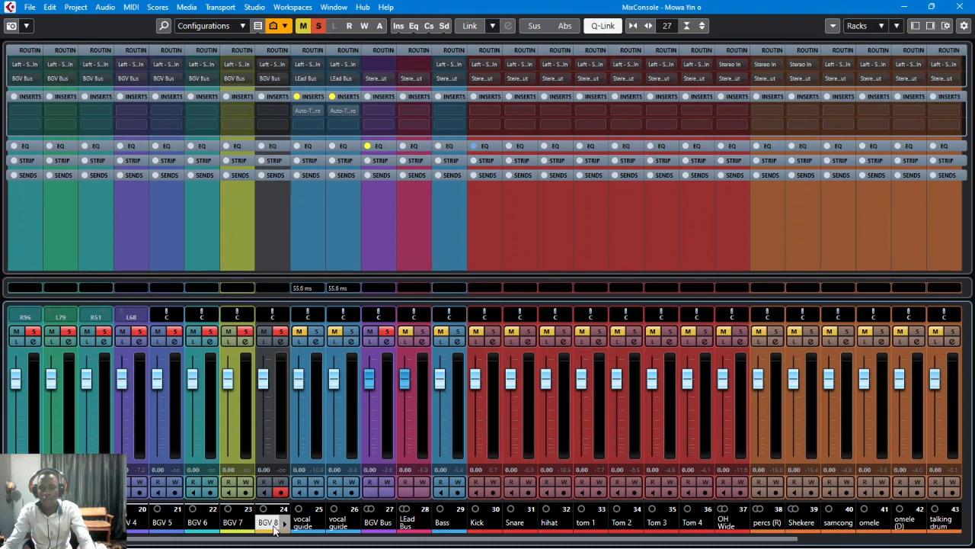
{"action": "left_click", "coordinate": [281, 331]}
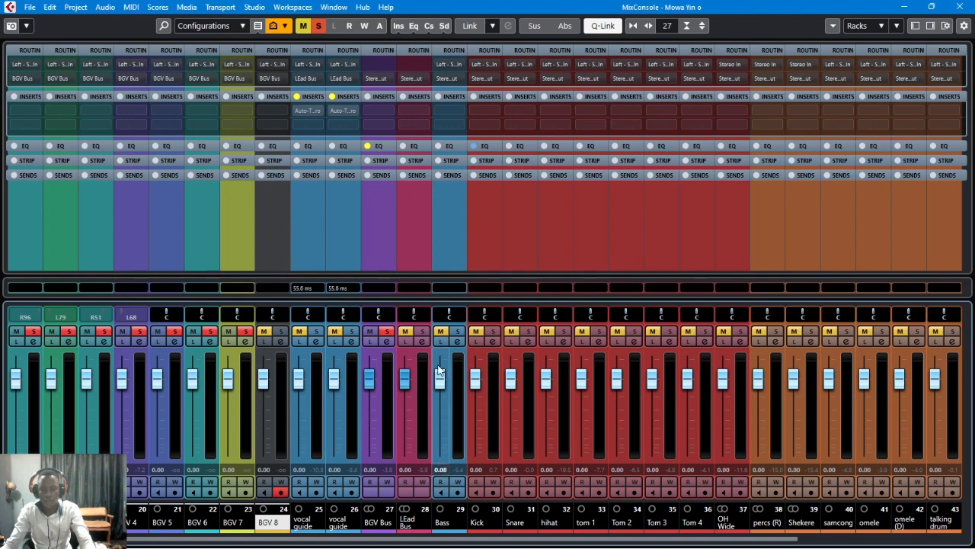
{"action": "scroll", "coordinate": [461, 399], "scroll_direction": "right", "scroll_amount": 1}
{"action": "scroll", "coordinate": [462, 399], "scroll_direction": "right", "scroll_amount": 1}
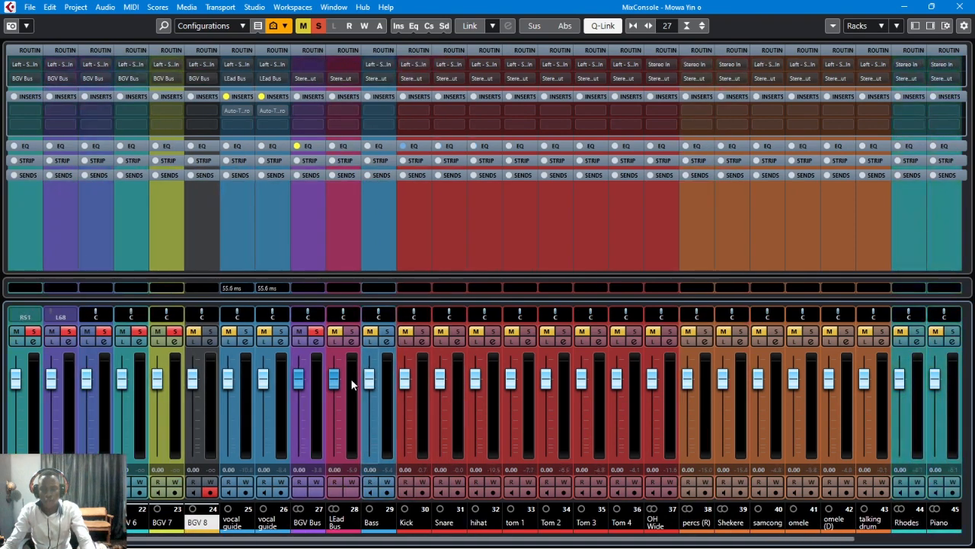
{"action": "left_click", "coordinate": [319, 26]}
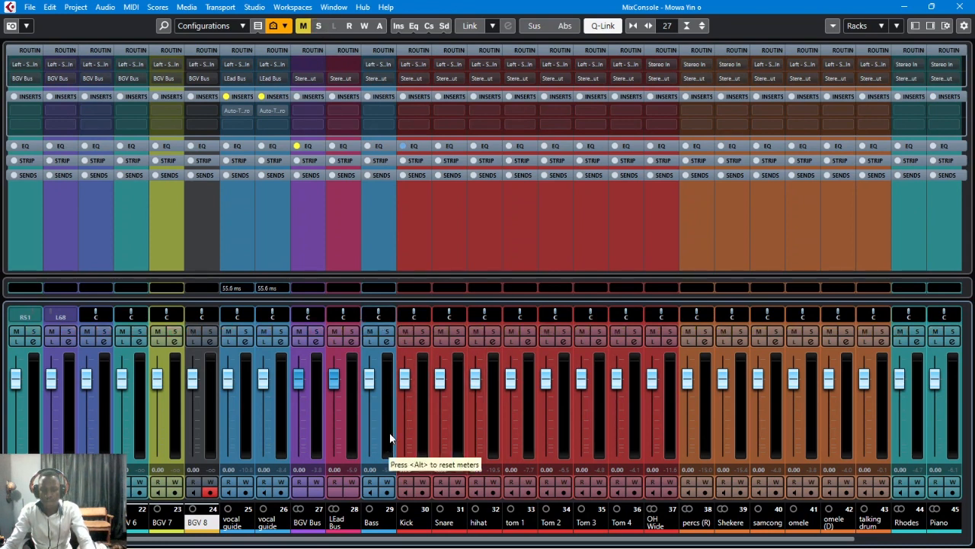
{"action": "left_click", "coordinate": [424, 431]}
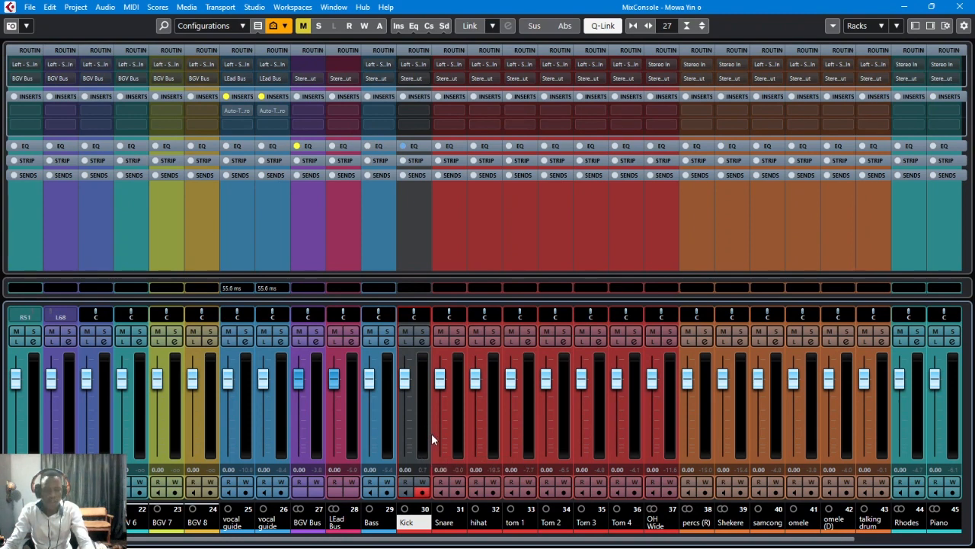
{"action": "left_click", "coordinate": [880, 413], "text": "shift"}
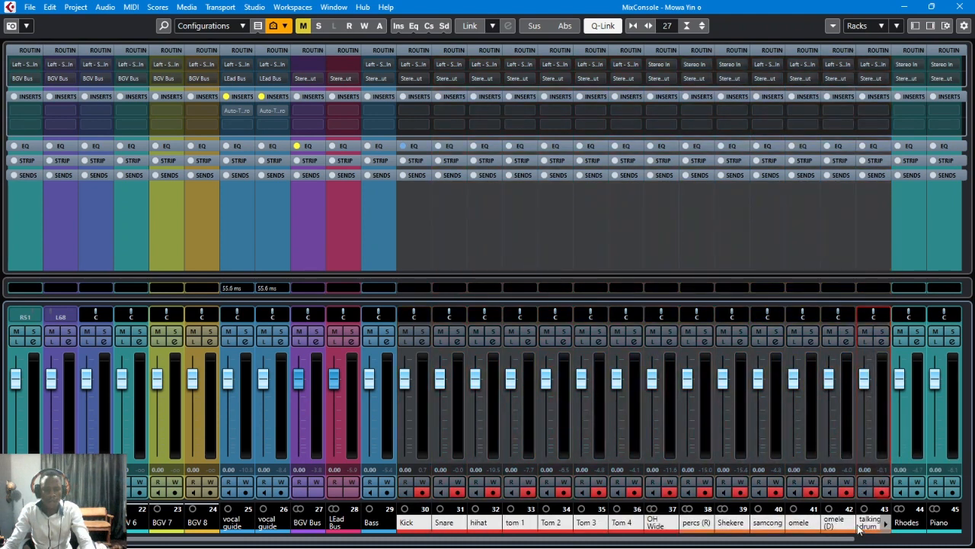
{"action": "right_click", "coordinate": [563, 379]}
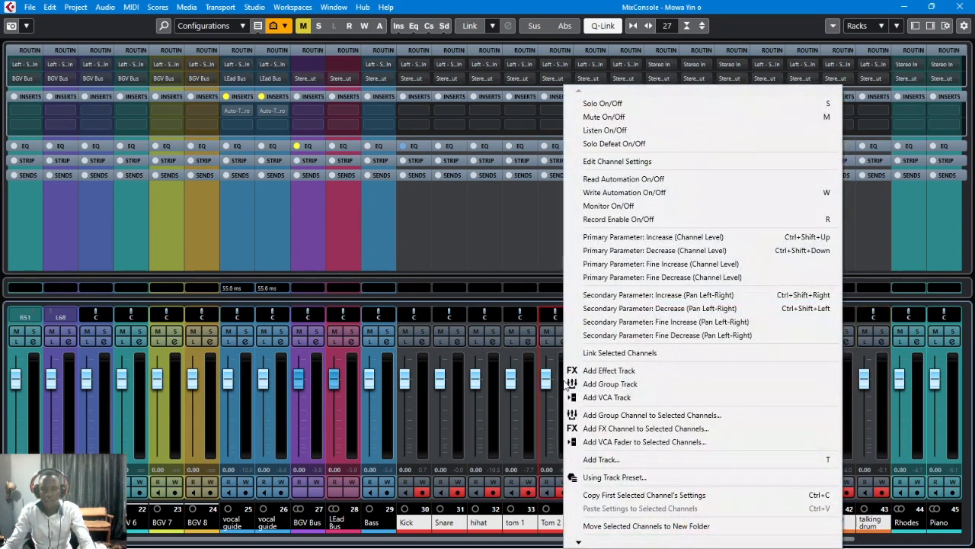
{"action": "left_click", "coordinate": [421, 374]}
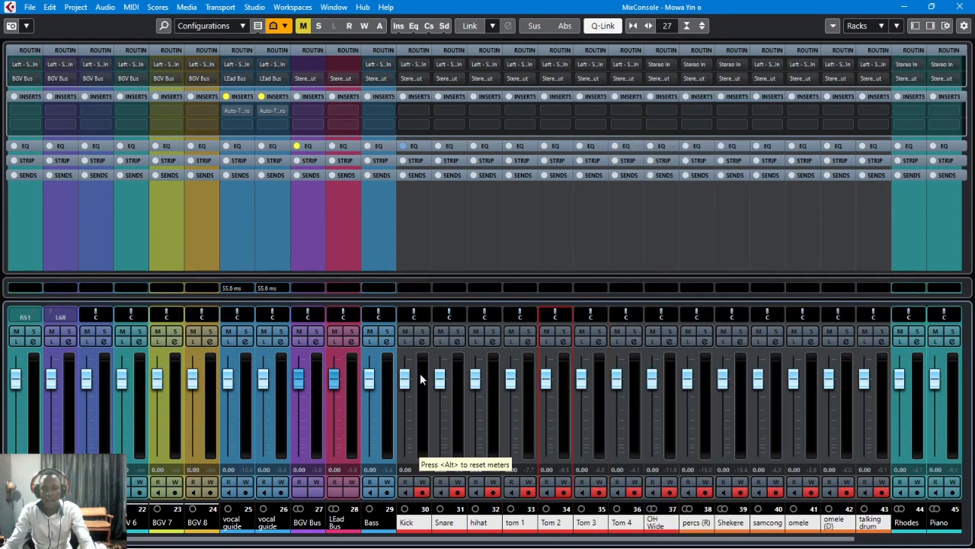
{"action": "left_click", "coordinate": [420, 376]}
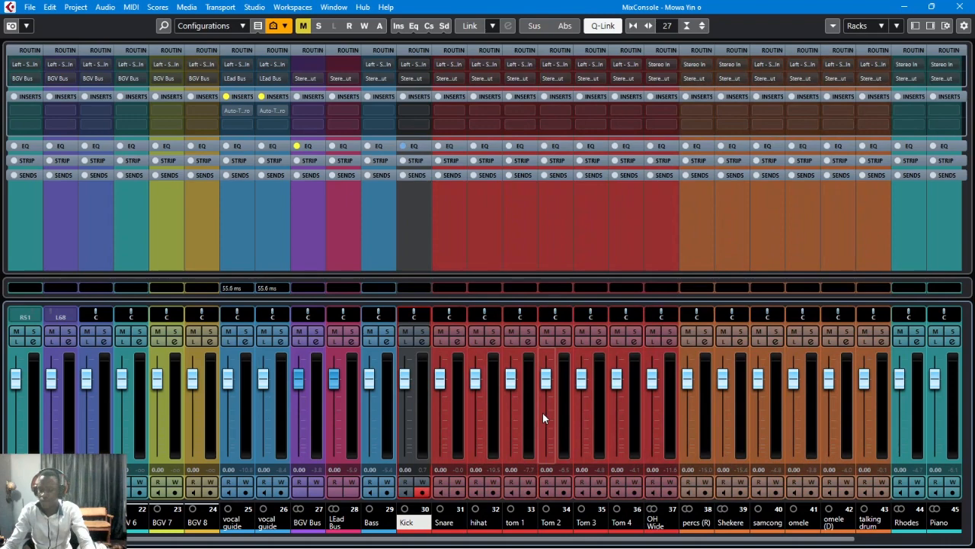
{"action": "left_click", "coordinate": [883, 392], "text": "shift"}
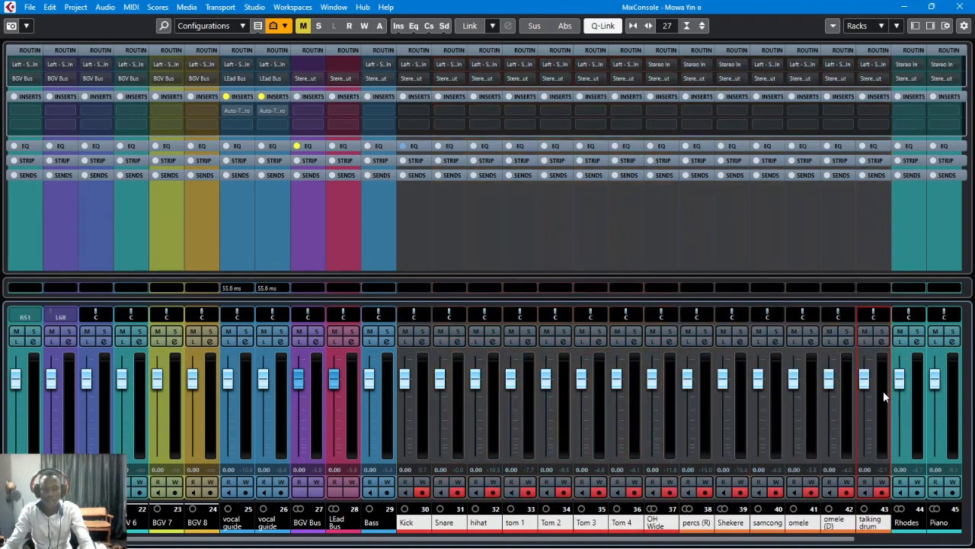
Step: Start adding a group channel with Stereo configuration to all drum and percussion channels from Kick through talking drum
{"action": "left_click", "coordinate": [422, 404]}
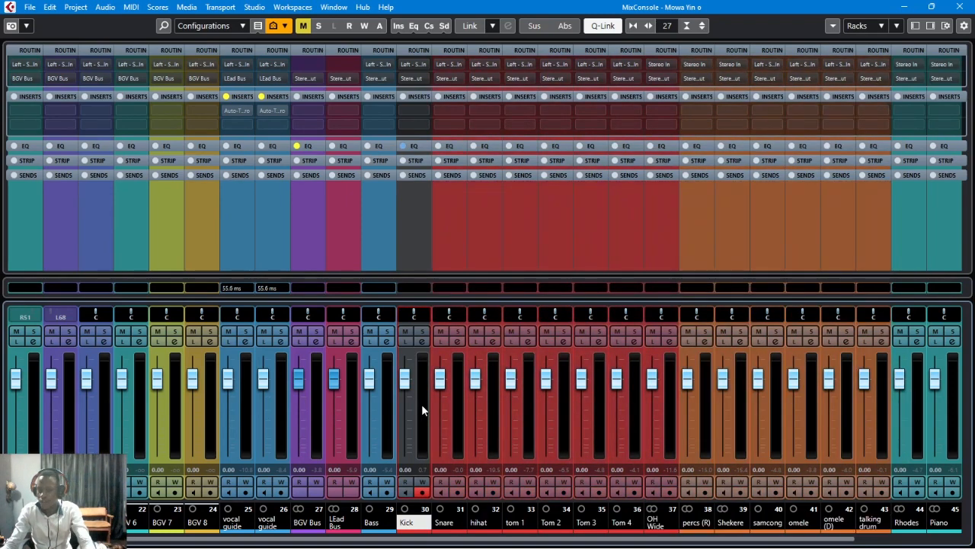
{"action": "left_click", "coordinate": [886, 402], "text": "shift"}
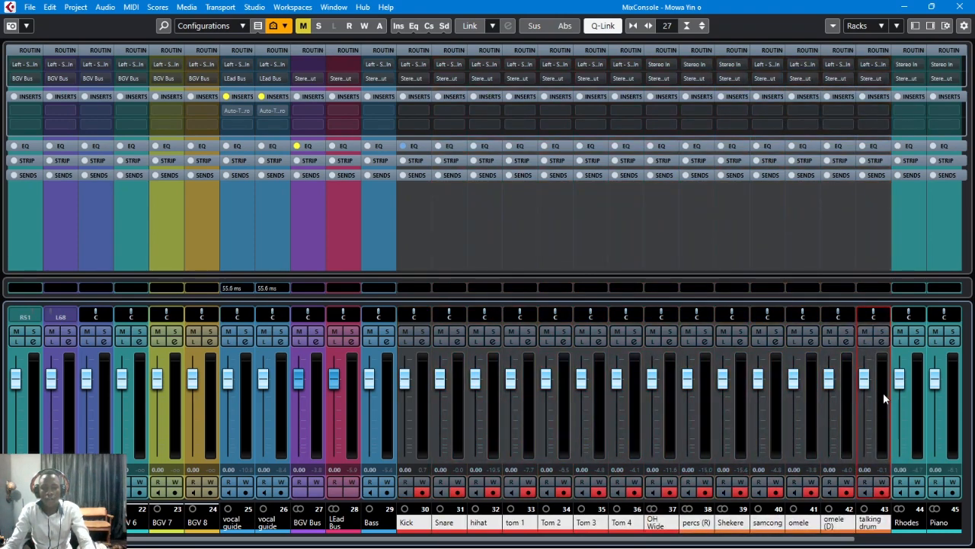
{"action": "right_click", "coordinate": [883, 392]}
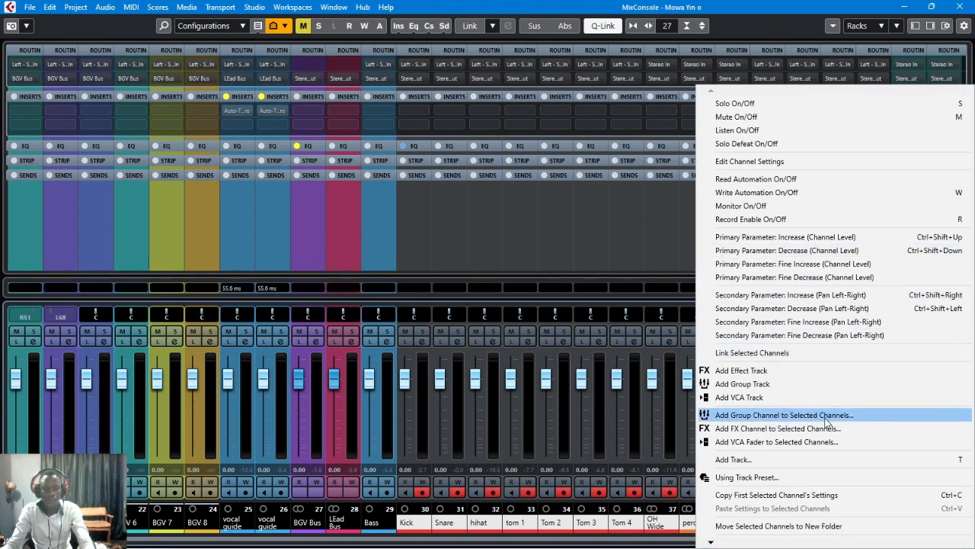
{"action": "left_click", "coordinate": [793, 415]}
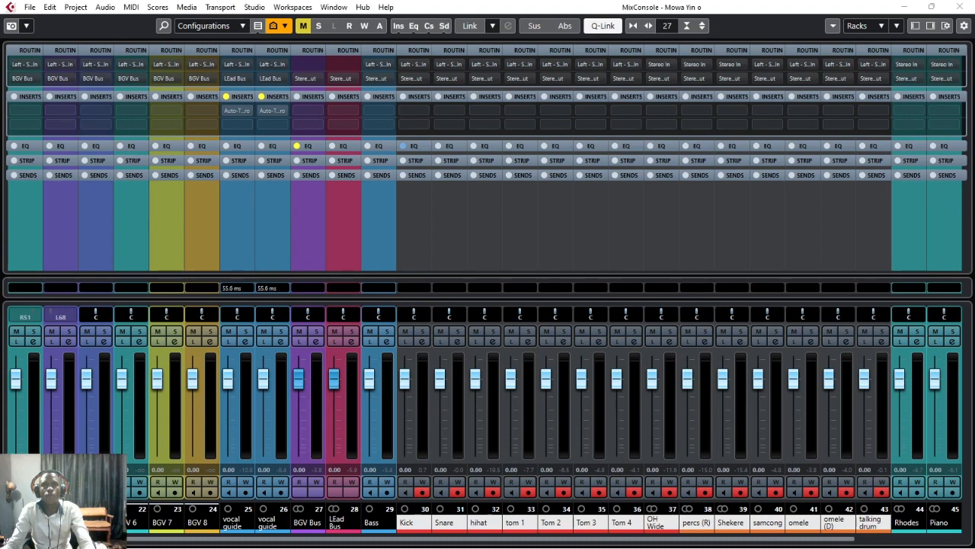
{"action": "left_click_drag", "start_coordinate": [183, 216], "coordinate": [463, 164]}
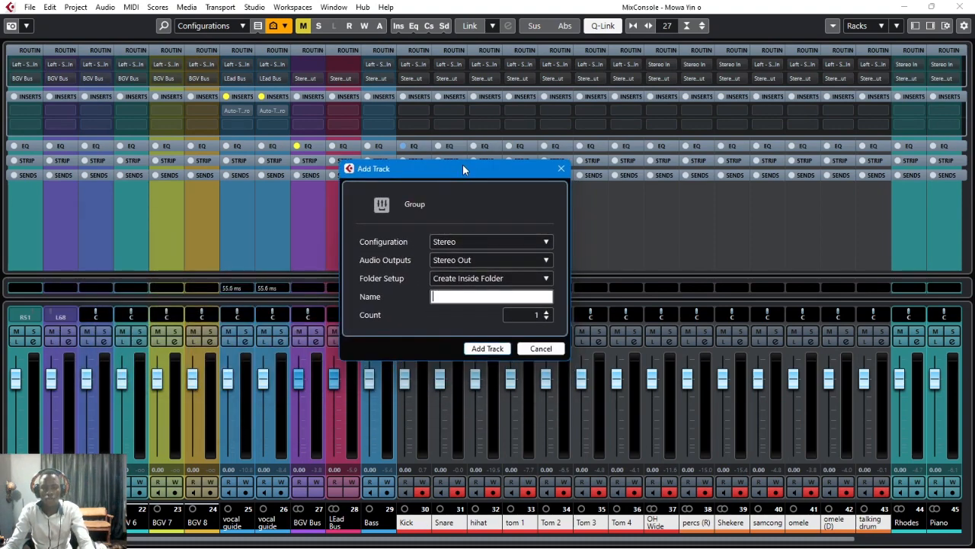
{"action": "left_click", "coordinate": [448, 243]}
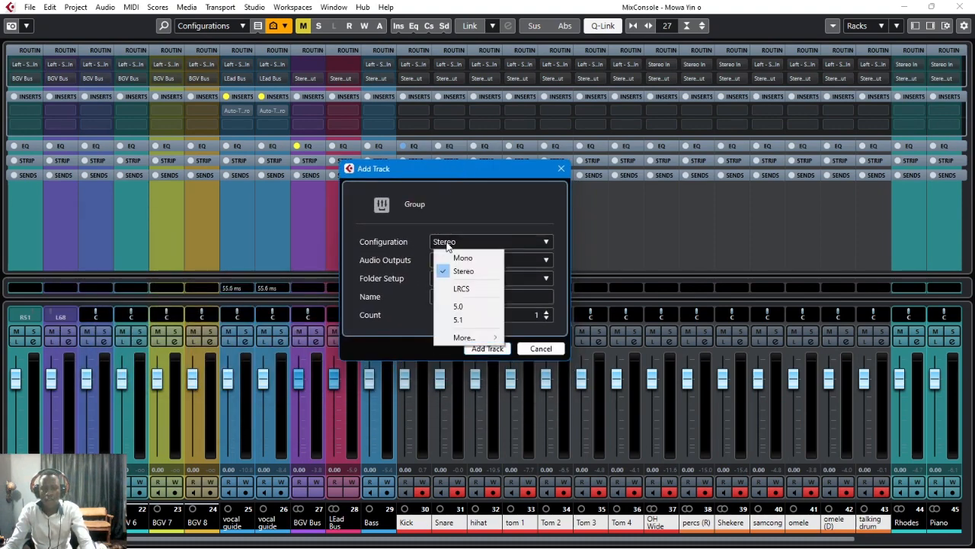
{"action": "left_click", "coordinate": [452, 275]}
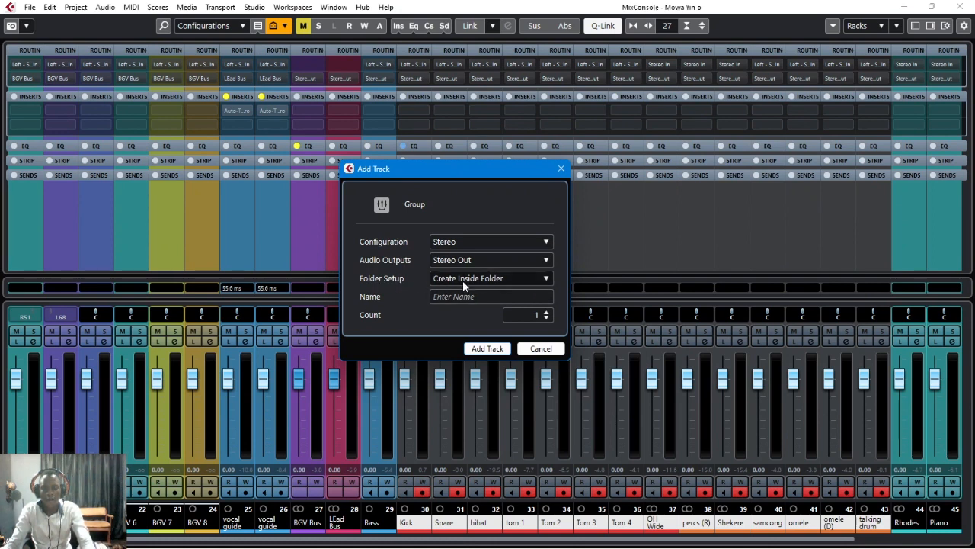
Step: Name the new group "Drum & Perc Bus" and add the track
{"action": "left_click", "coordinate": [447, 296]}
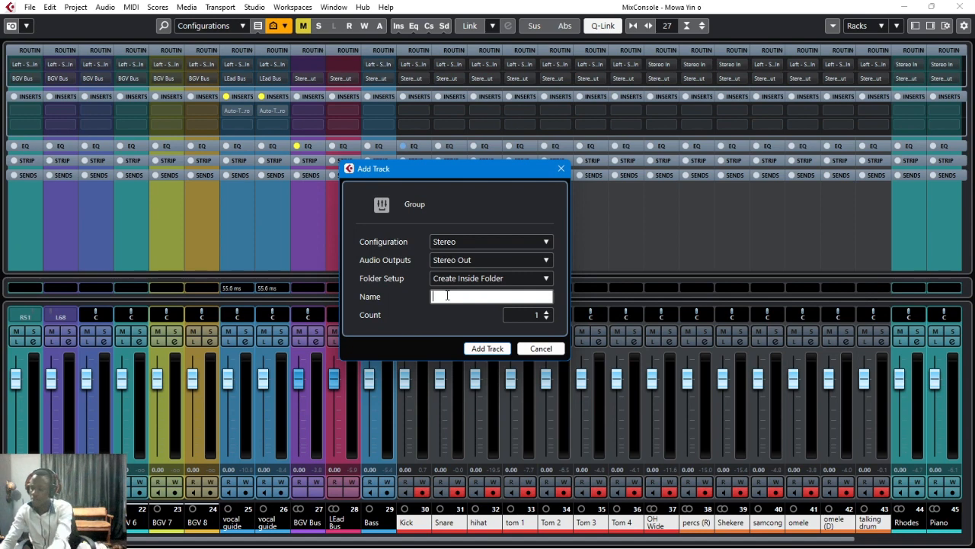
{"action": "type", "text": "Drum "}
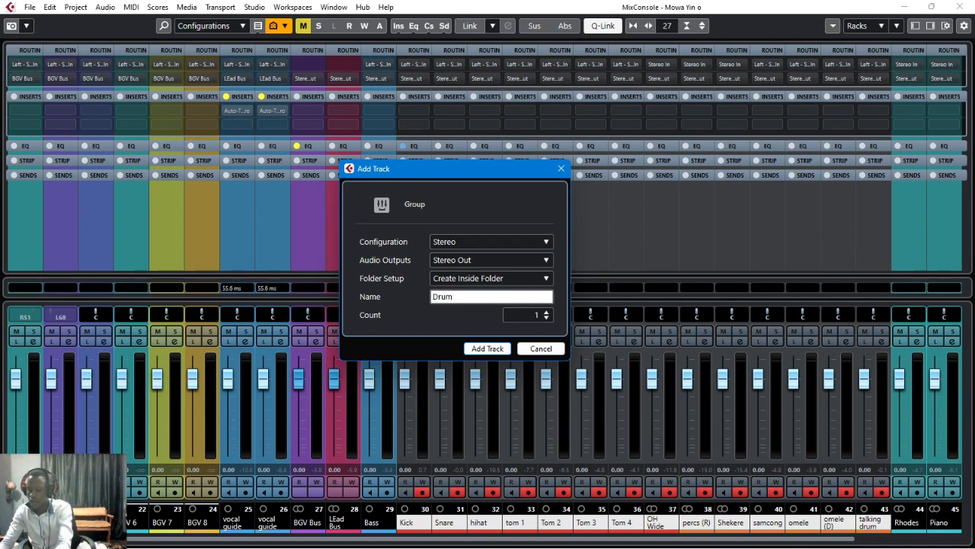
{"action": "type", "text": "& Perc"}
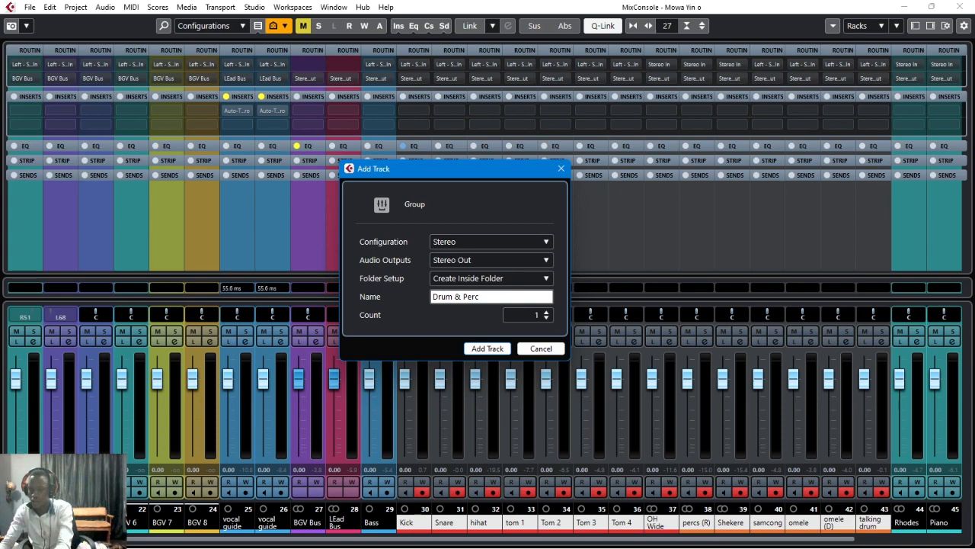
{"action": "type", "text": "Bus"}
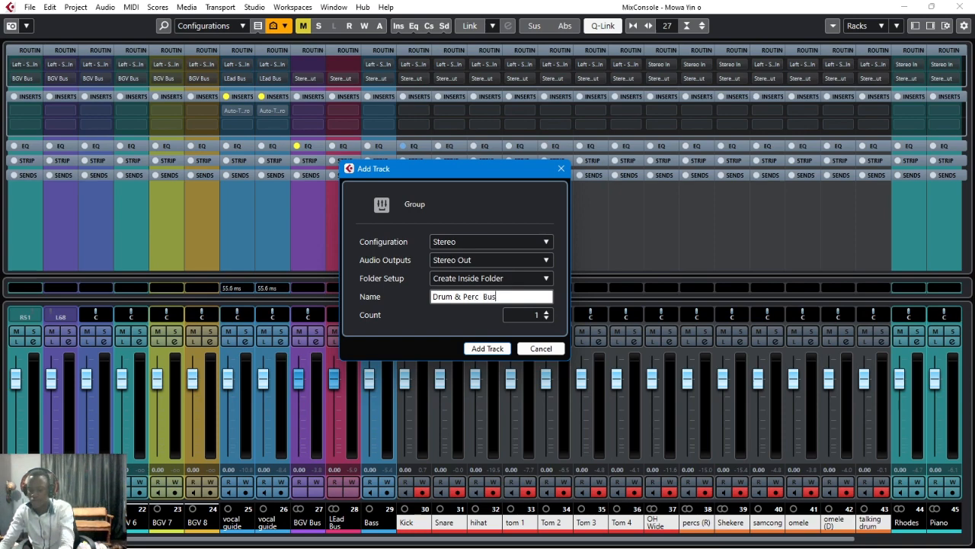
{"action": "key", "text": "Return"}
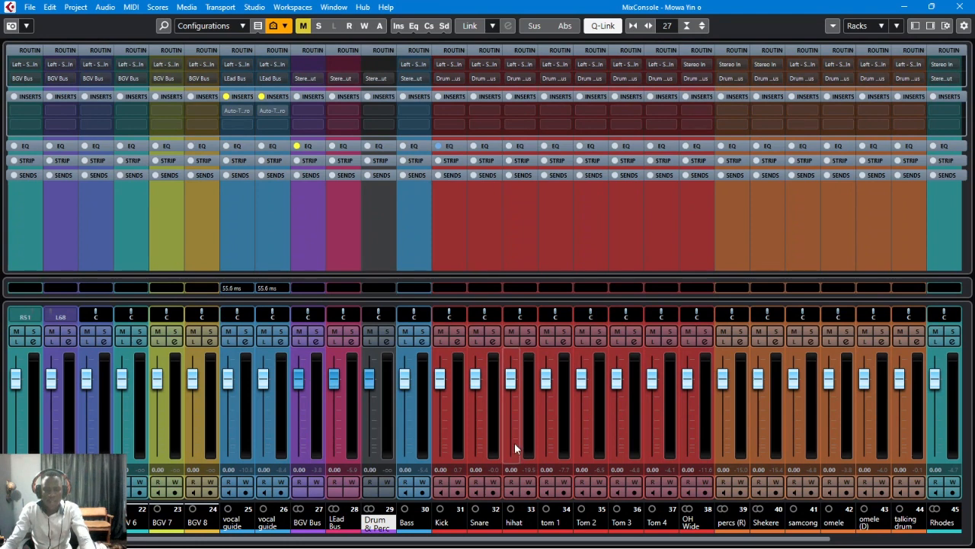
Step: Select the four tom channels, tom 1 through Tom 4, in the mixer
{"action": "left_click", "coordinate": [565, 399]}
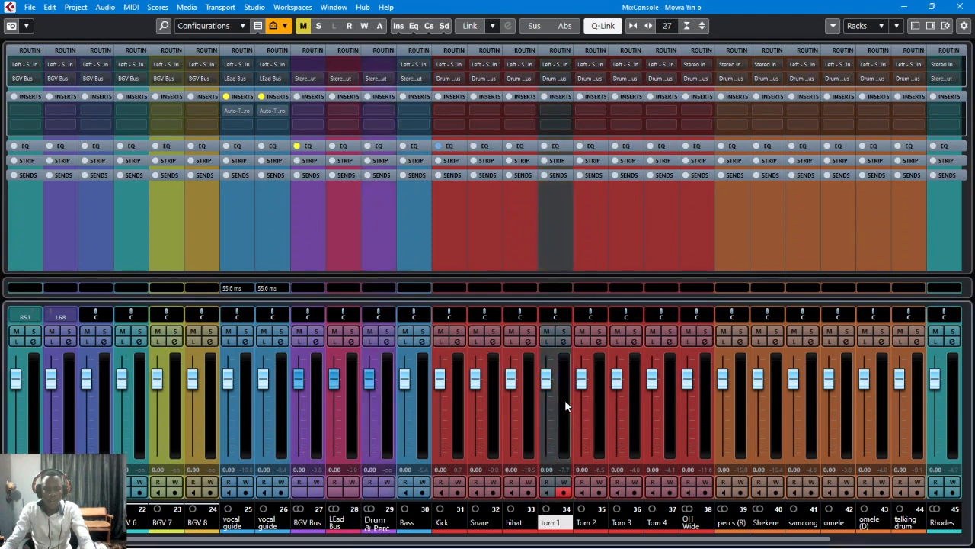
{"action": "left_click", "coordinate": [670, 420], "text": "shift"}
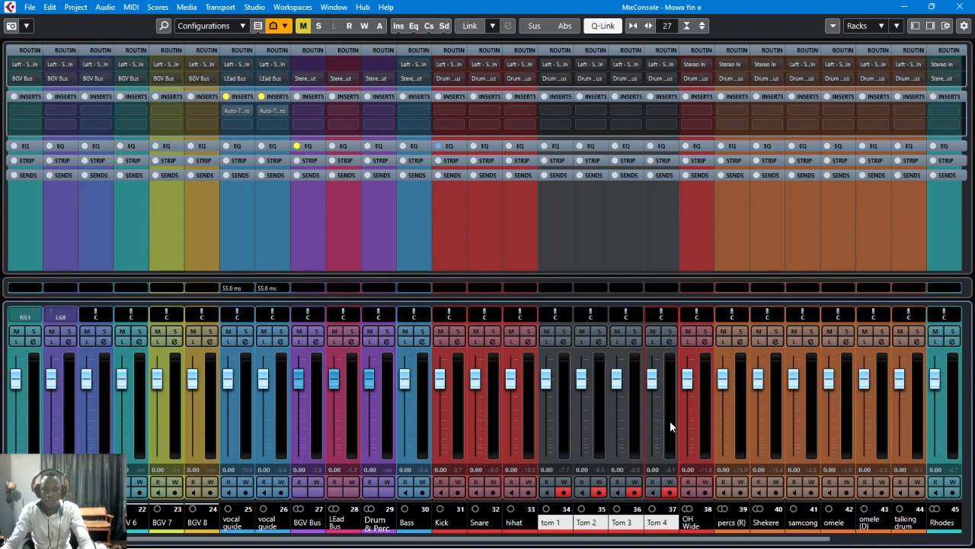
{"action": "right_click", "coordinate": [669, 415]}
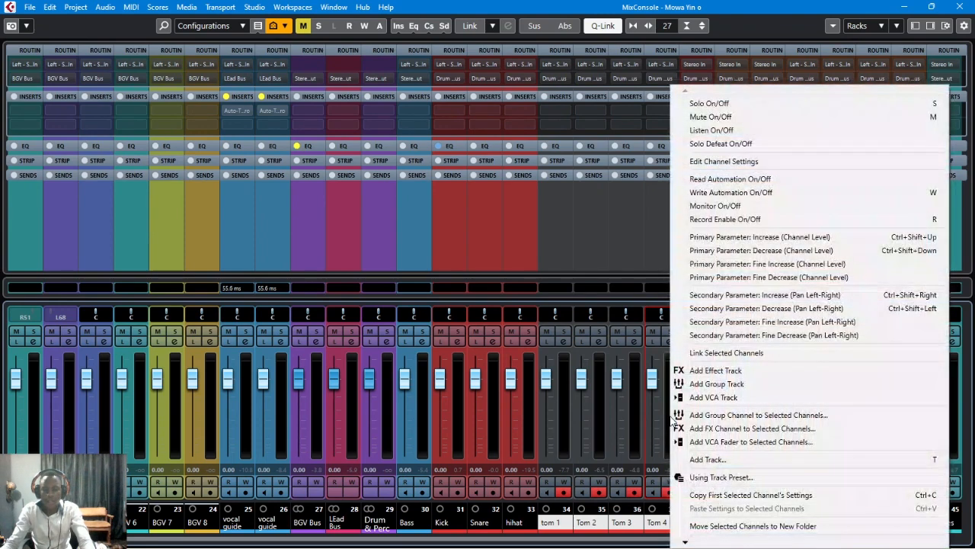
{"action": "left_click", "coordinate": [567, 389]}
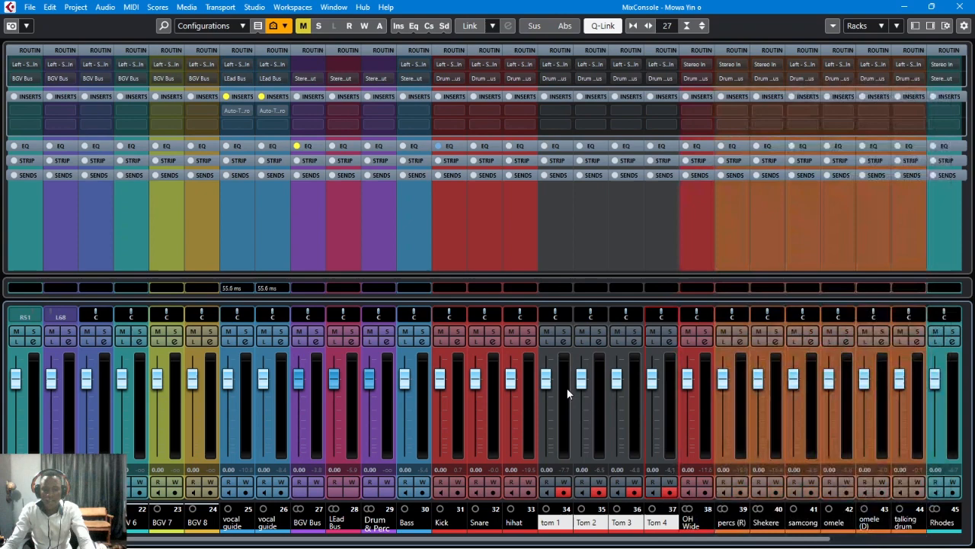
{"action": "right_click", "coordinate": [669, 390]}
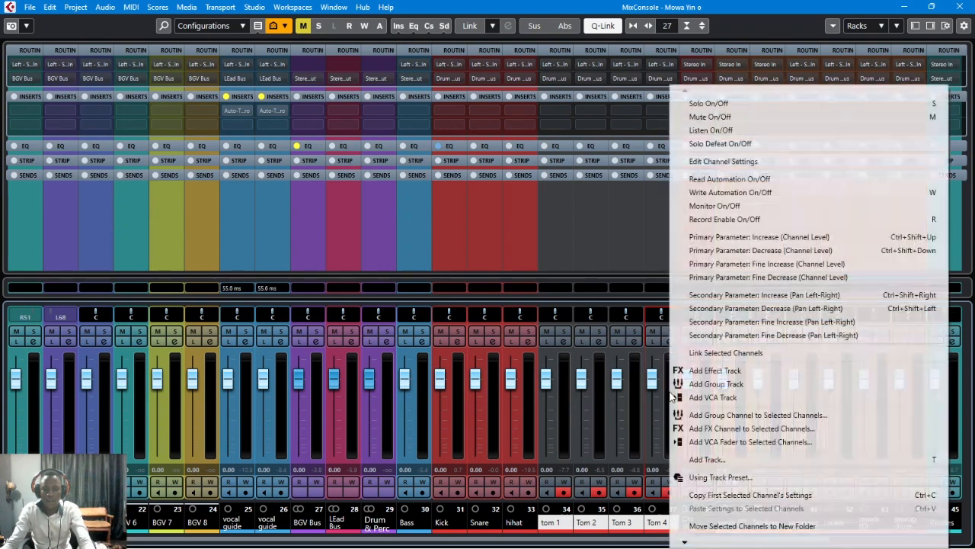
{"action": "left_click", "coordinate": [704, 417]}
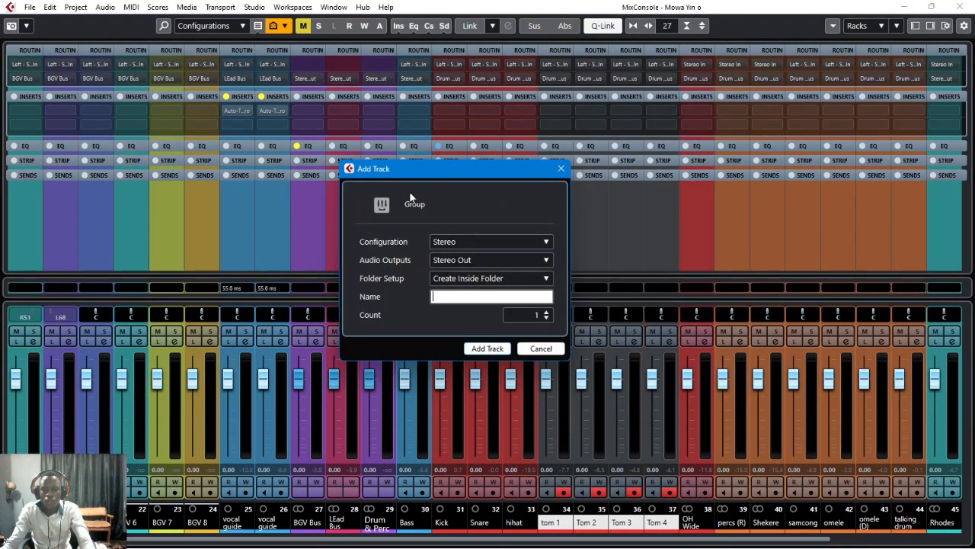
{"action": "left_click_drag", "start_coordinate": [417, 171], "coordinate": [348, 156]}
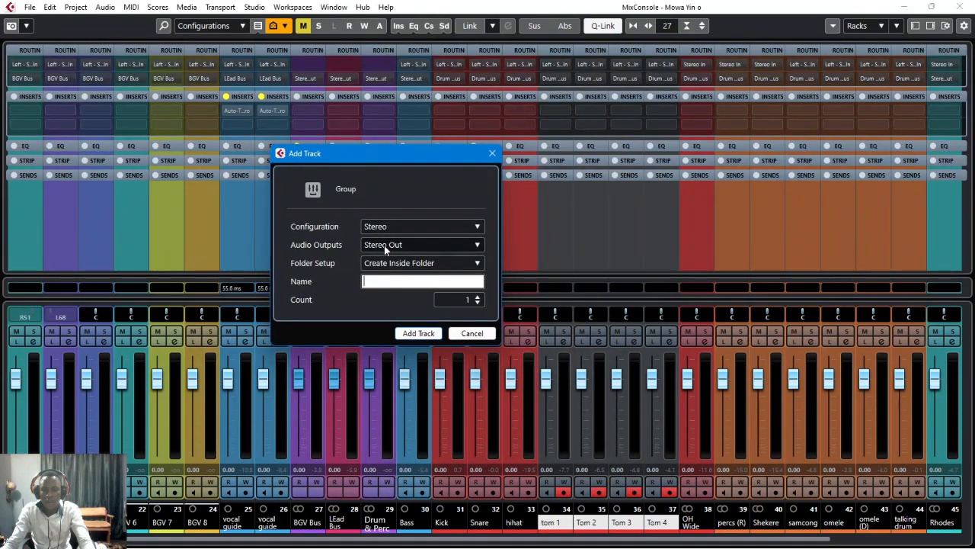
{"action": "left_click", "coordinate": [472, 333]}
Step: Add a stereo group channel named "Tom Bus" to the selected tom channels, with its audio output routed to Drum & Perc Bus
{"action": "right_click", "coordinate": [635, 404]}
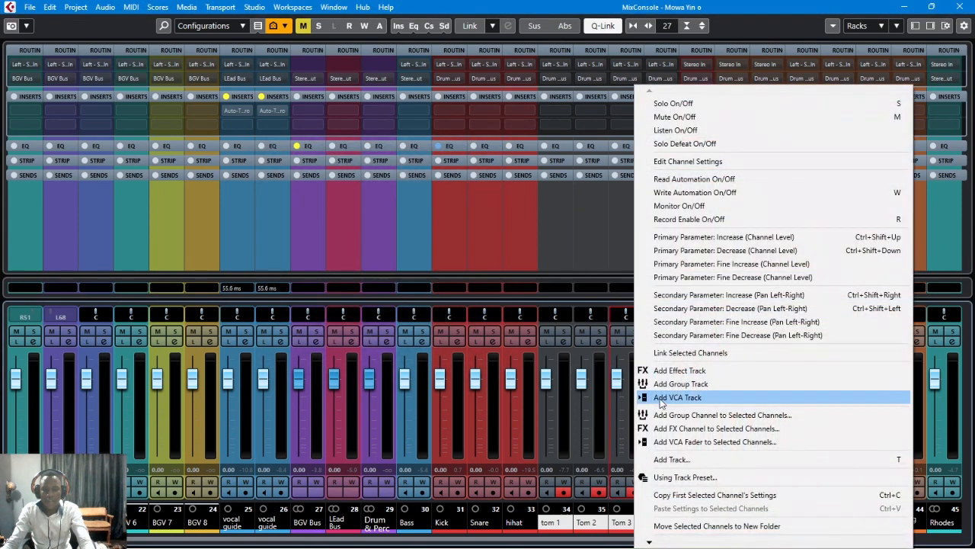
{"action": "left_click", "coordinate": [680, 416]}
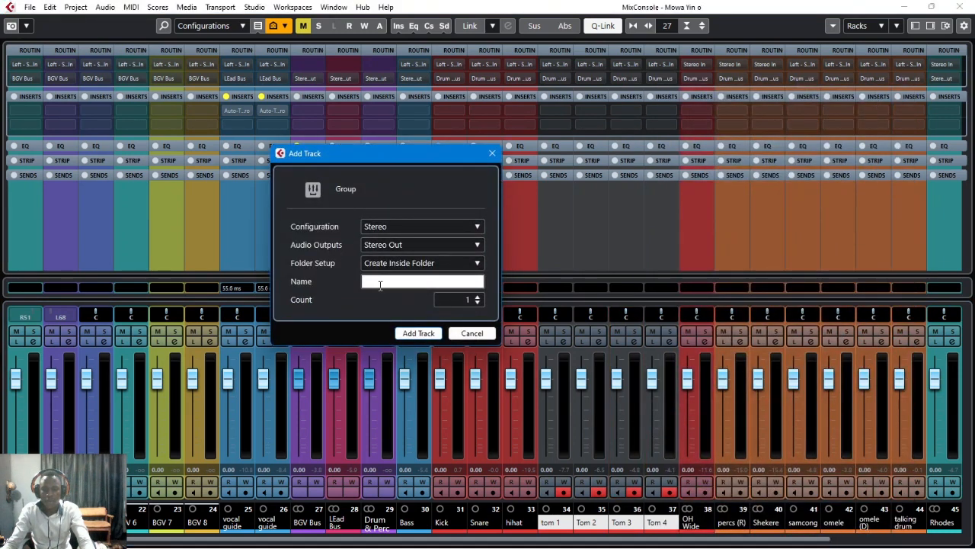
{"action": "left_click", "coordinate": [381, 248]}
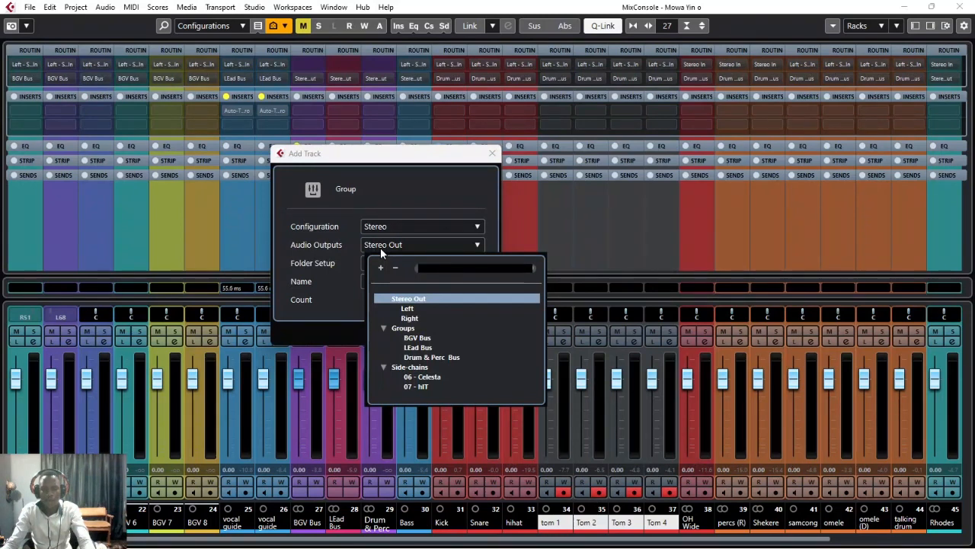
{"action": "left_click", "coordinate": [422, 358]}
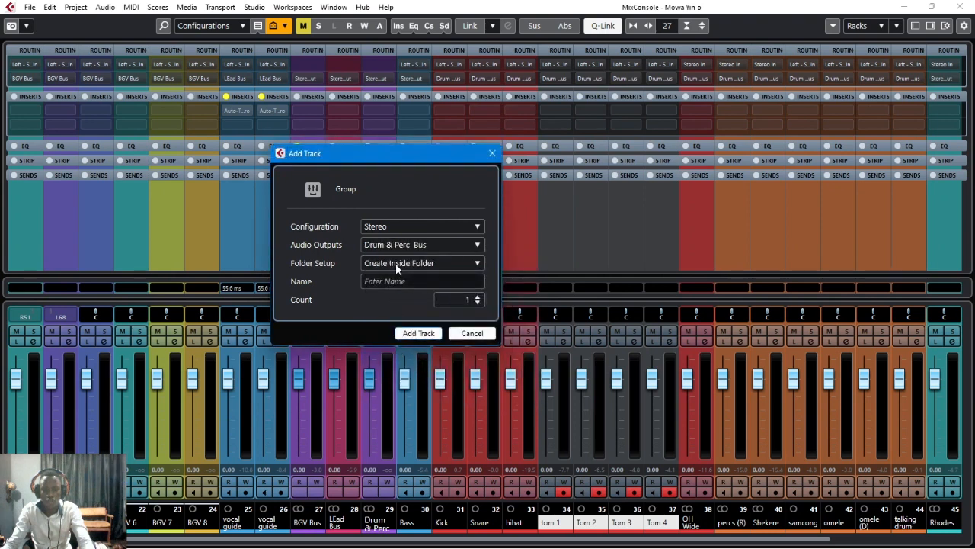
{"action": "left_click", "coordinate": [376, 282]}
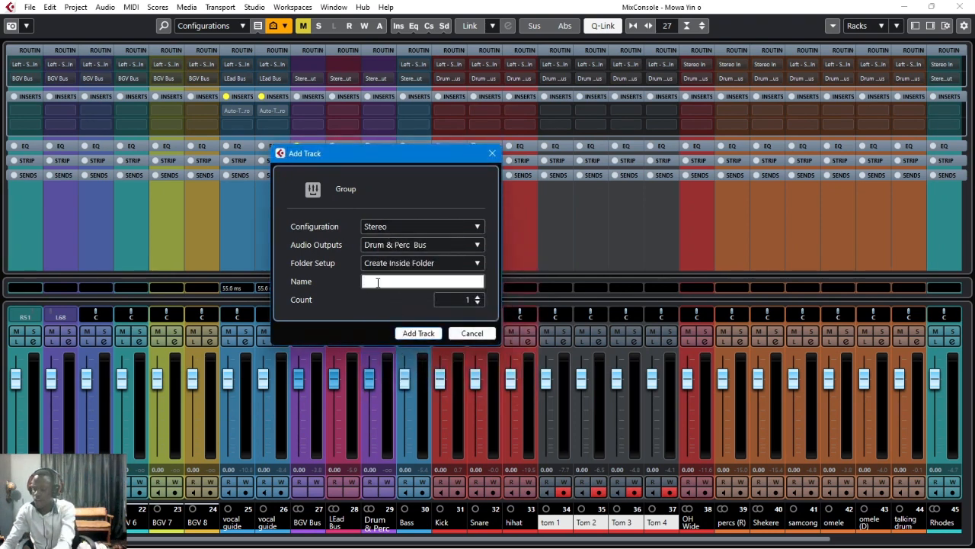
{"action": "type", "text": "Tom"}
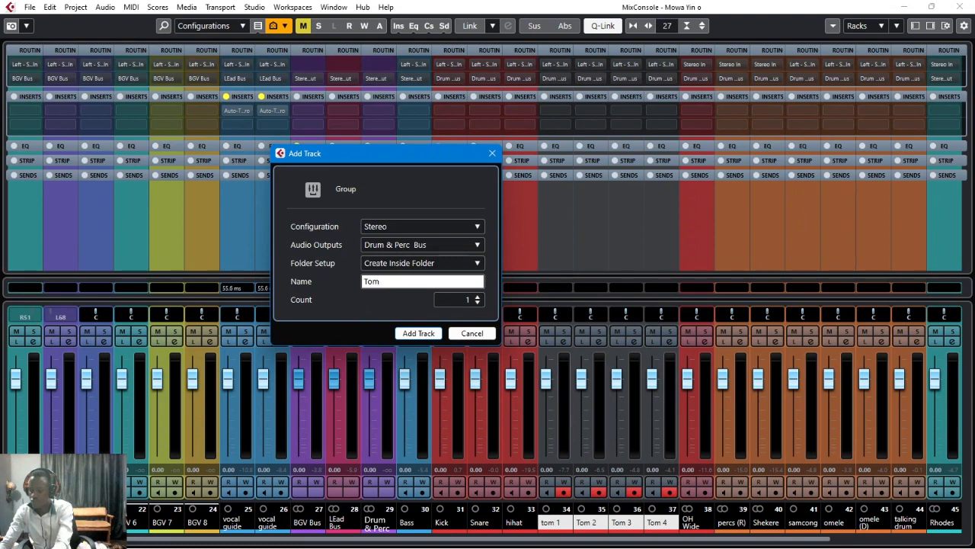
{"action": "type", "text": "us"}
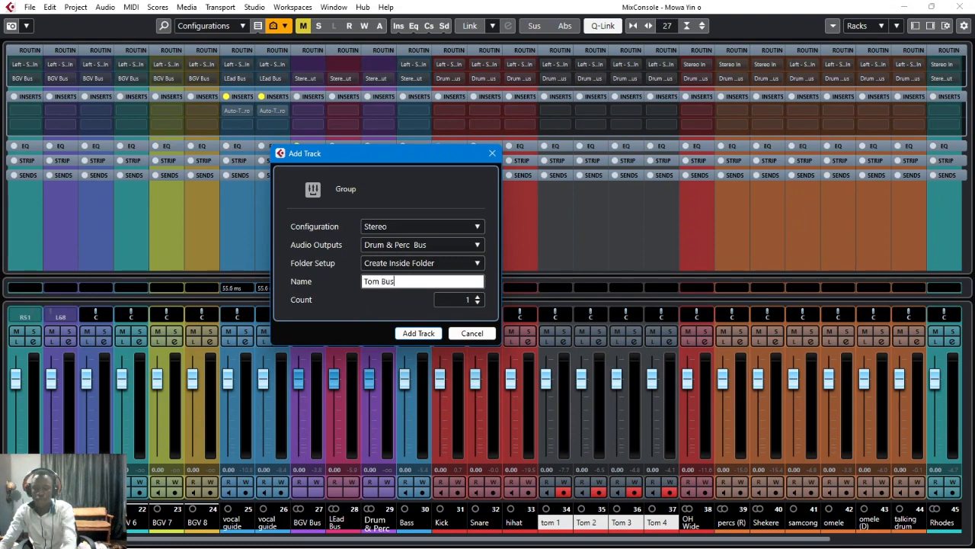
{"action": "left_click", "coordinate": [427, 335]}
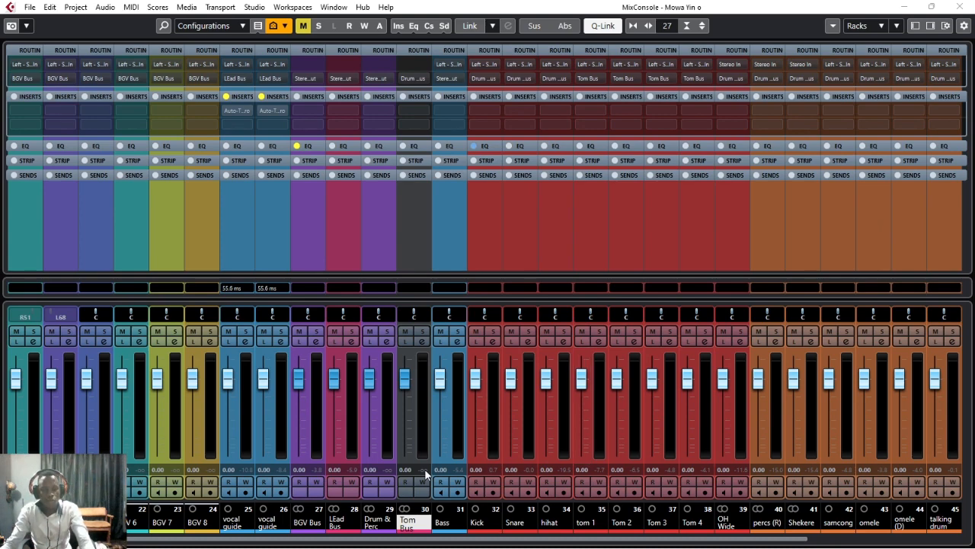
Step: Start adding a stereo group channel to the Rhodes, Piano, Celesta and Ambient lush channels, with its audio output set to Stereo Out
{"action": "scroll", "coordinate": [524, 441], "scroll_direction": "right", "scroll_amount": 3}
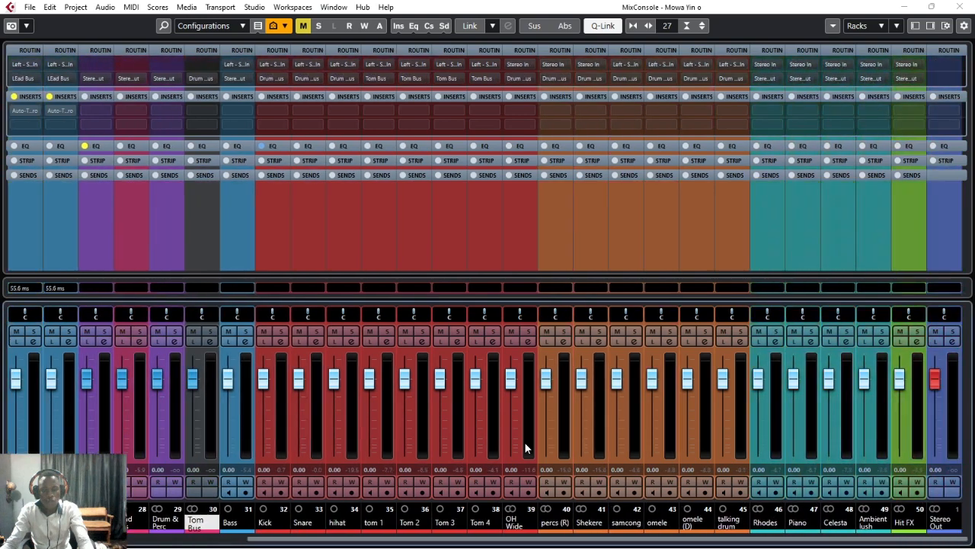
{"action": "left_click", "coordinate": [779, 401]}
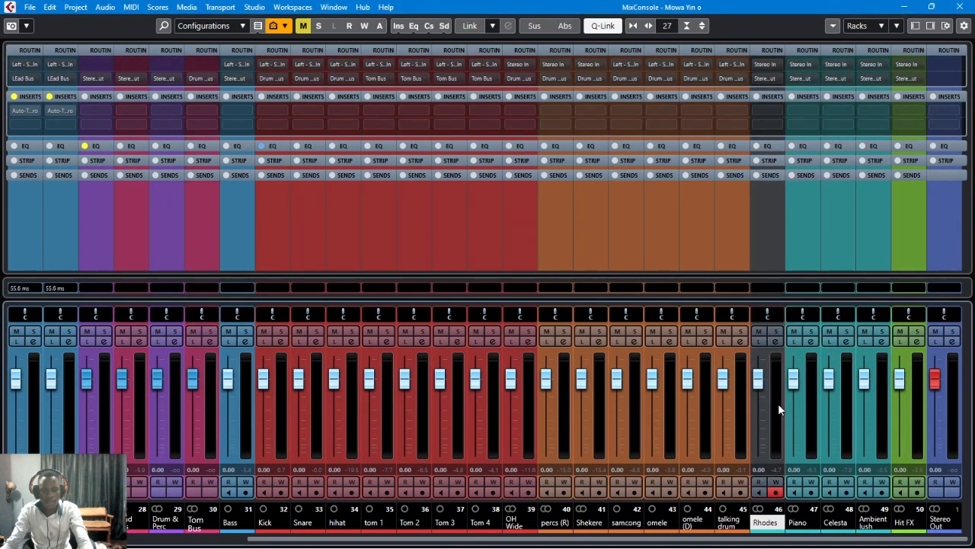
{"action": "left_click", "coordinate": [880, 398], "text": "shift"}
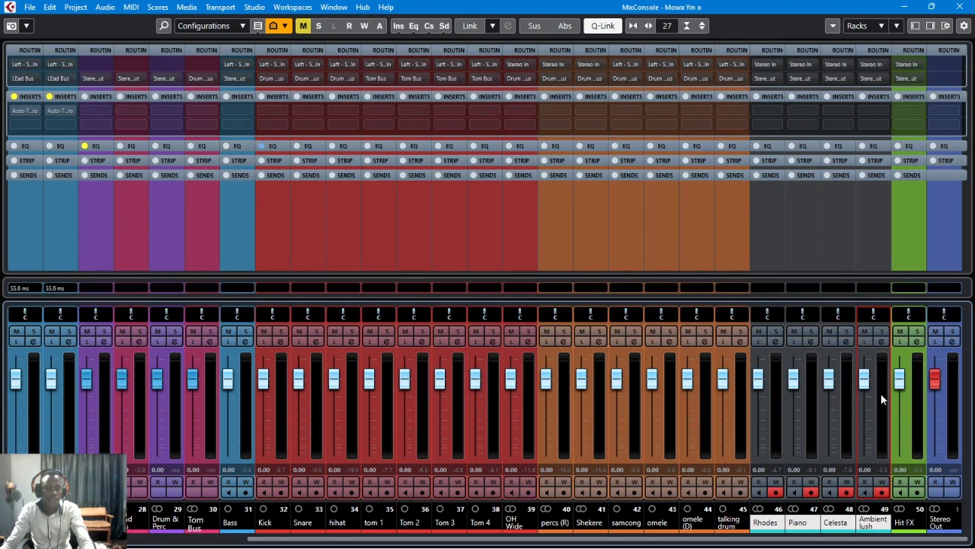
{"action": "right_click", "coordinate": [880, 394]}
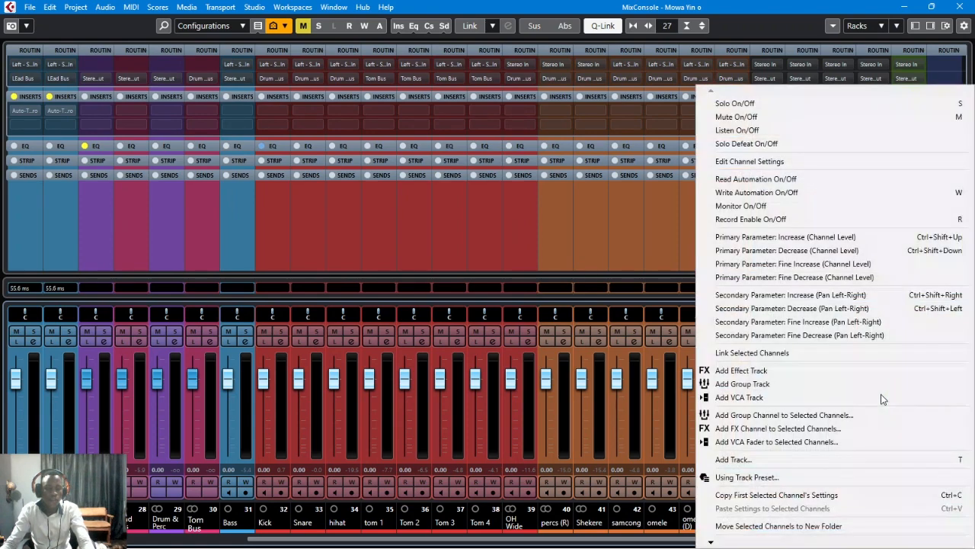
{"action": "left_click", "coordinate": [759, 415]}
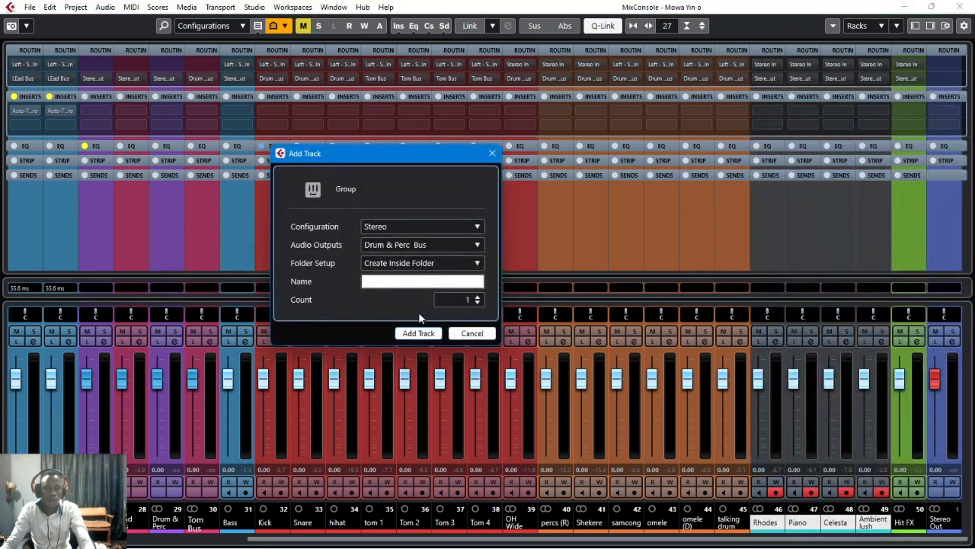
{"action": "left_click", "coordinate": [394, 243]}
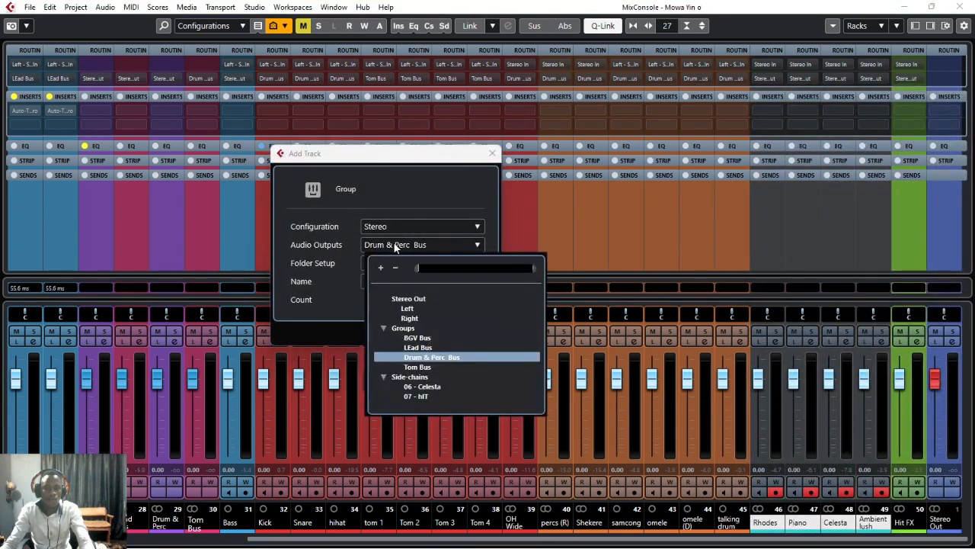
{"action": "left_click", "coordinate": [406, 298]}
Step: Name the new group "Keyz Bus" and add the track
{"action": "left_click", "coordinate": [383, 281]}
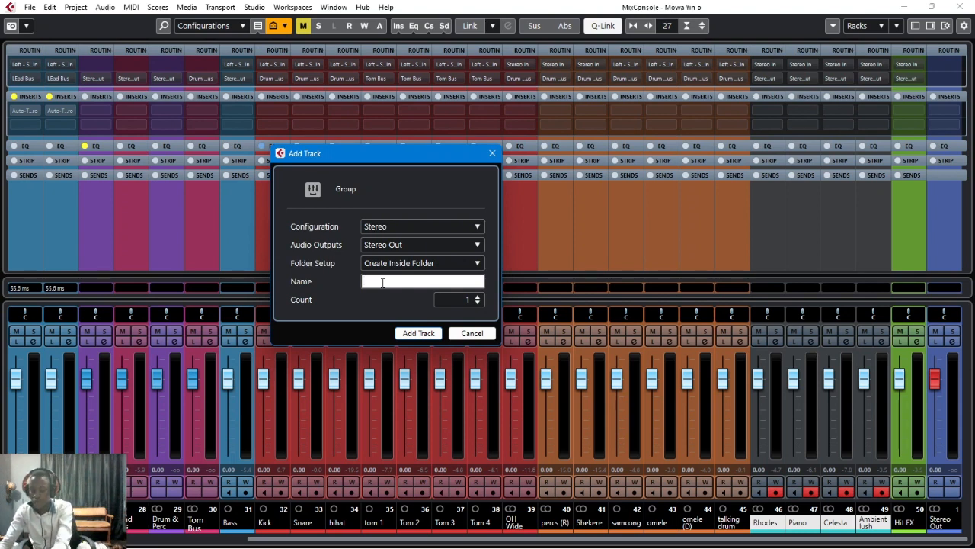
{"action": "type", "text": "Key"}
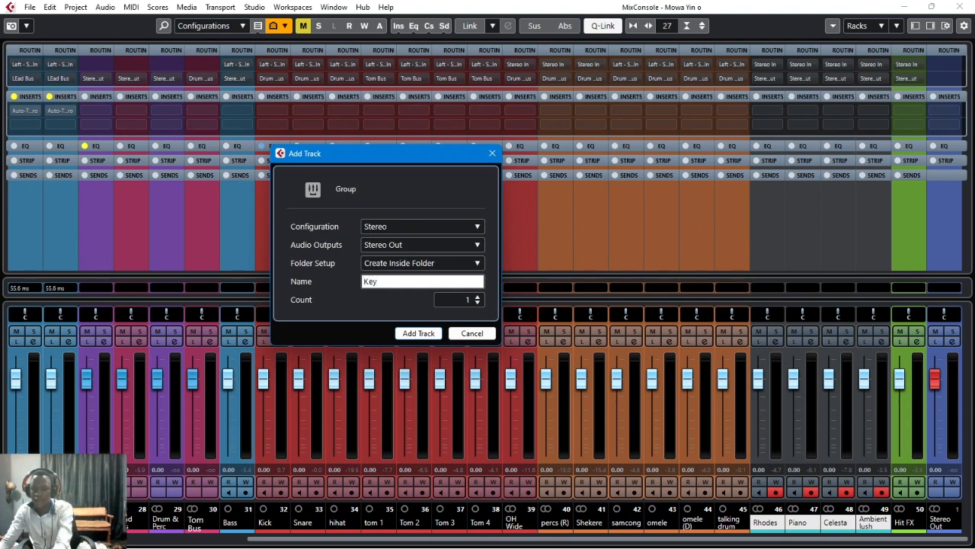
{"action": "type", "text": "z"}
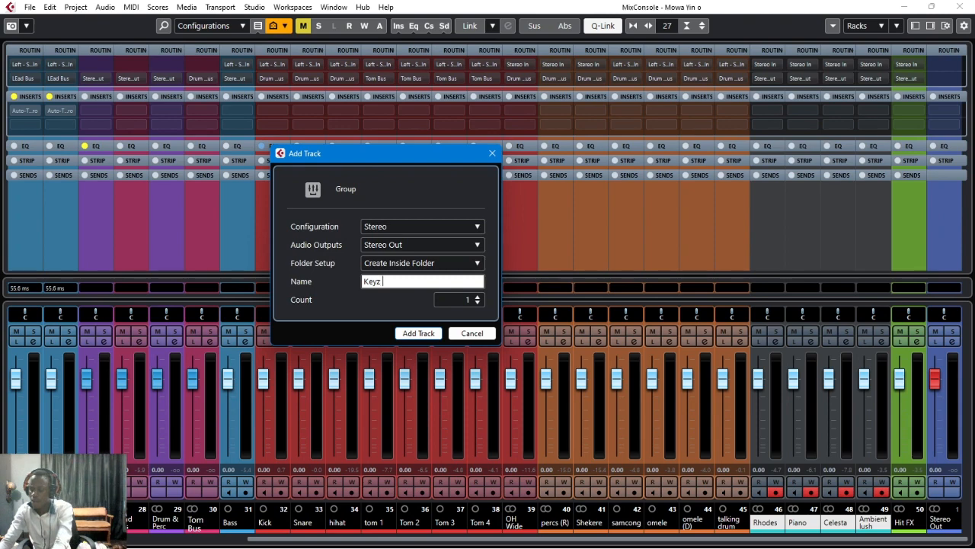
{"action": "type", "text": " Bus"}
{"action": "key", "text": "Return"}
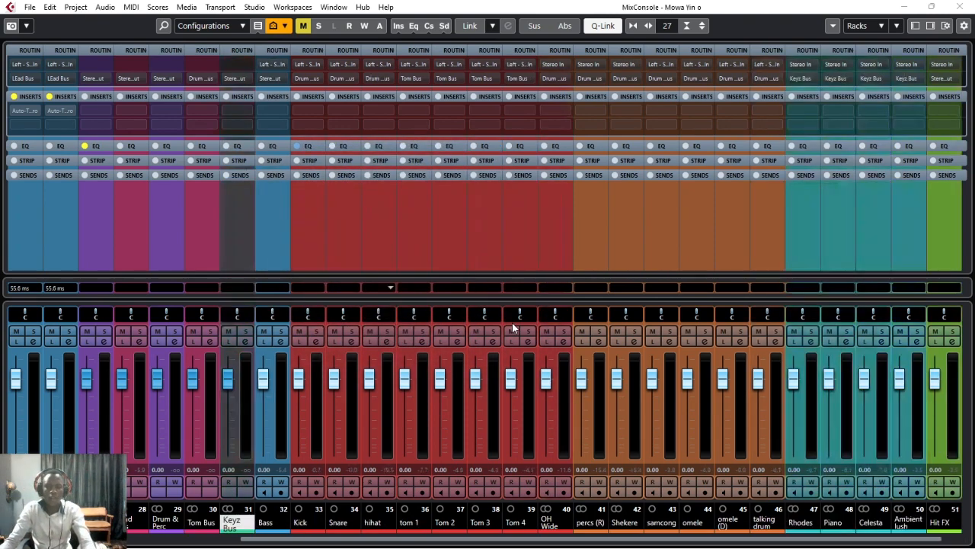
Step: Play the song with the Drum & Perc Bus and the Keyz Bus soloed in turn to check their channels, clearing each solo
{"action": "left_click_drag", "start_coordinate": [787, 541], "coordinate": [708, 540]}
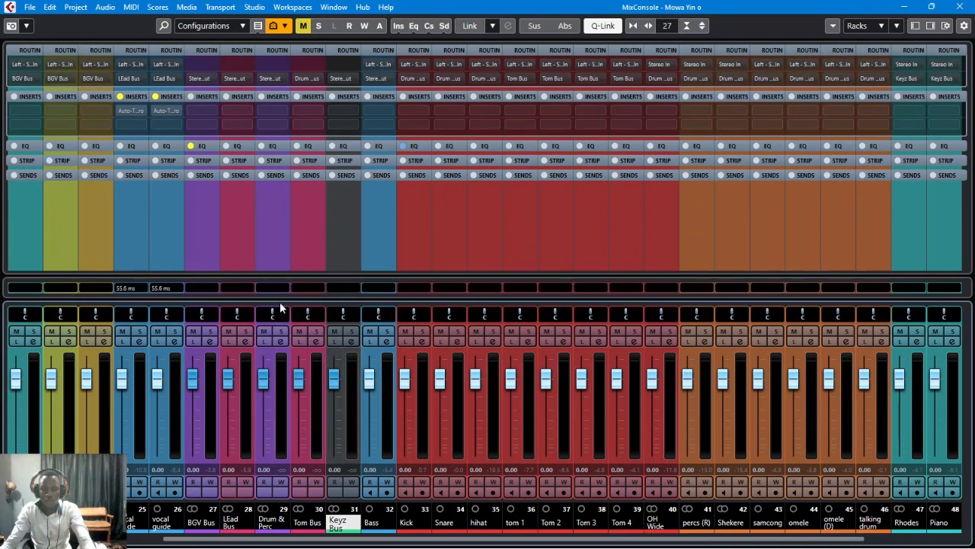
{"action": "left_click", "coordinate": [280, 332]}
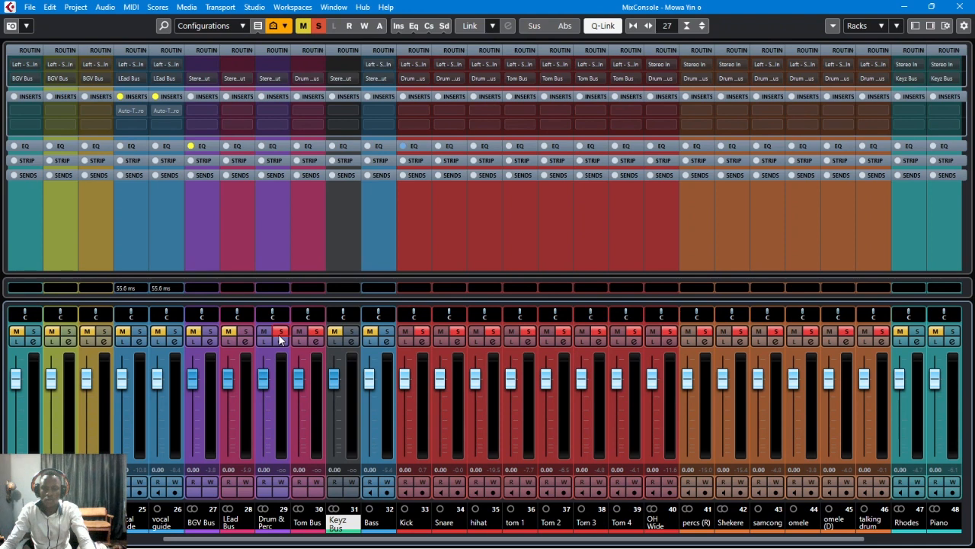
{"action": "key", "text": "space"}
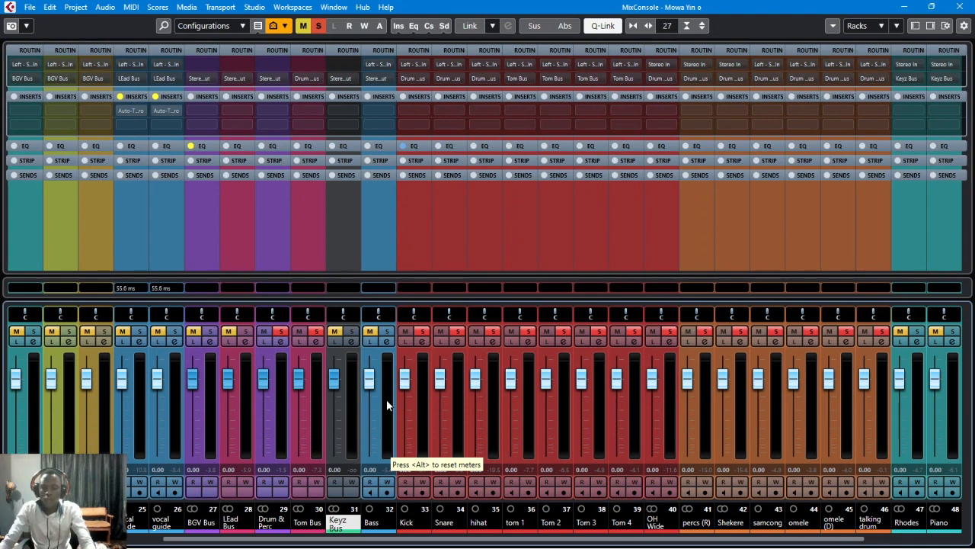
{"action": "key", "text": "space"}
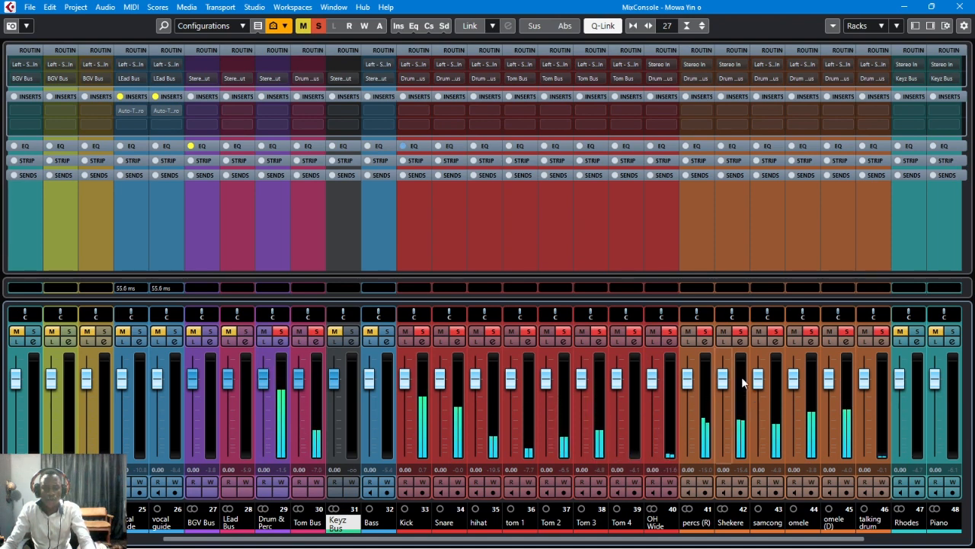
{"action": "left_click", "coordinate": [282, 331]}
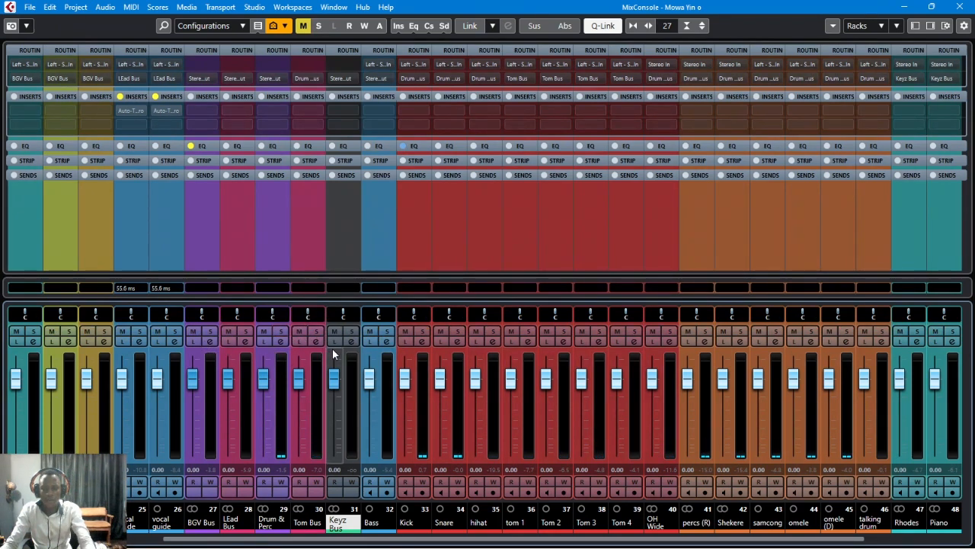
{"action": "left_click", "coordinate": [348, 332]}
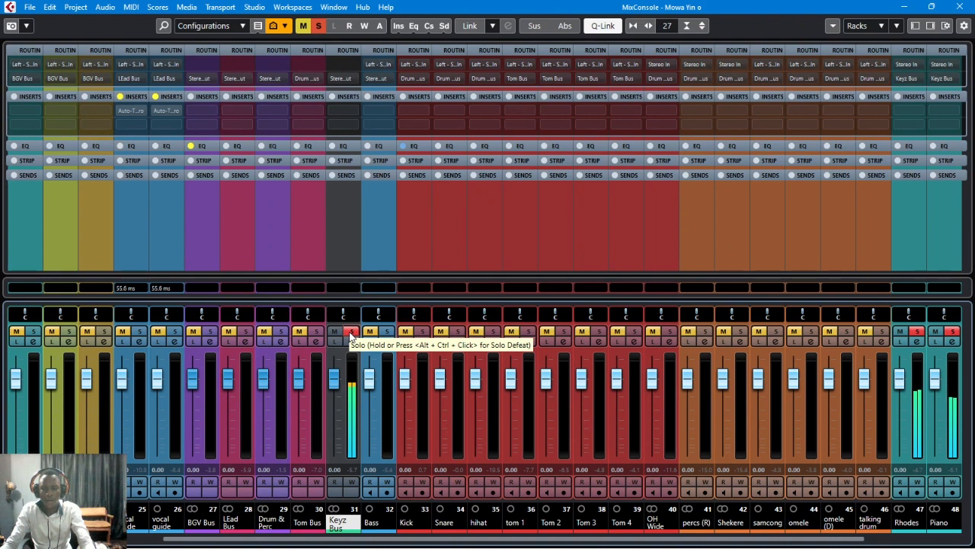
{"action": "left_click", "coordinate": [350, 333]}
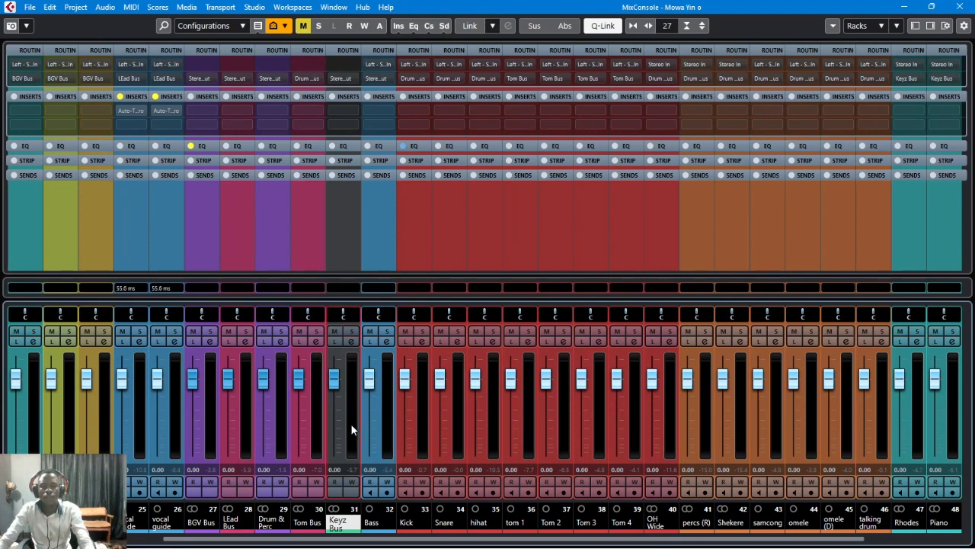
{"action": "key", "text": "g"}
{"action": "key", "text": "g"}
{"action": "key", "text": "h"}
{"action": "key", "text": "h"}
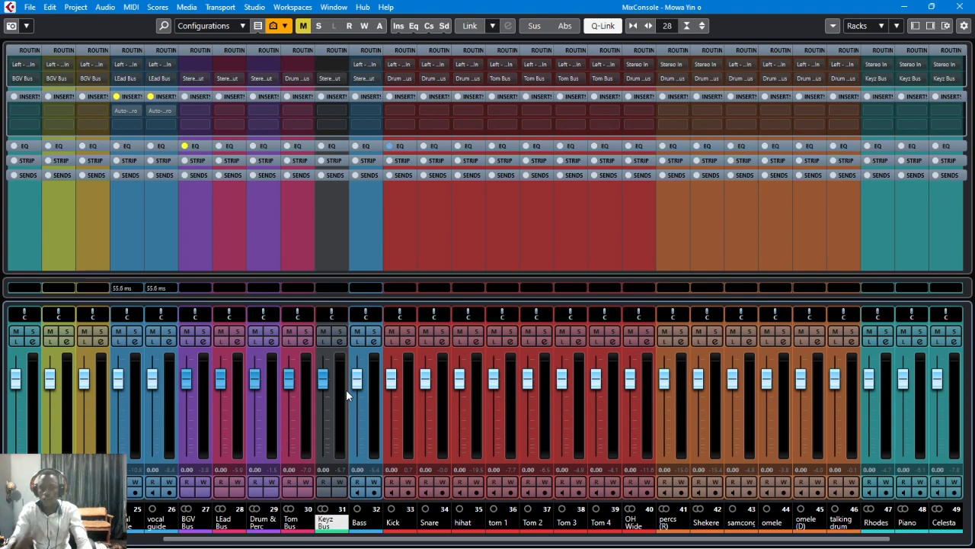
{"action": "scroll", "coordinate": [376, 442], "scroll_direction": "left", "scroll_amount": 1}
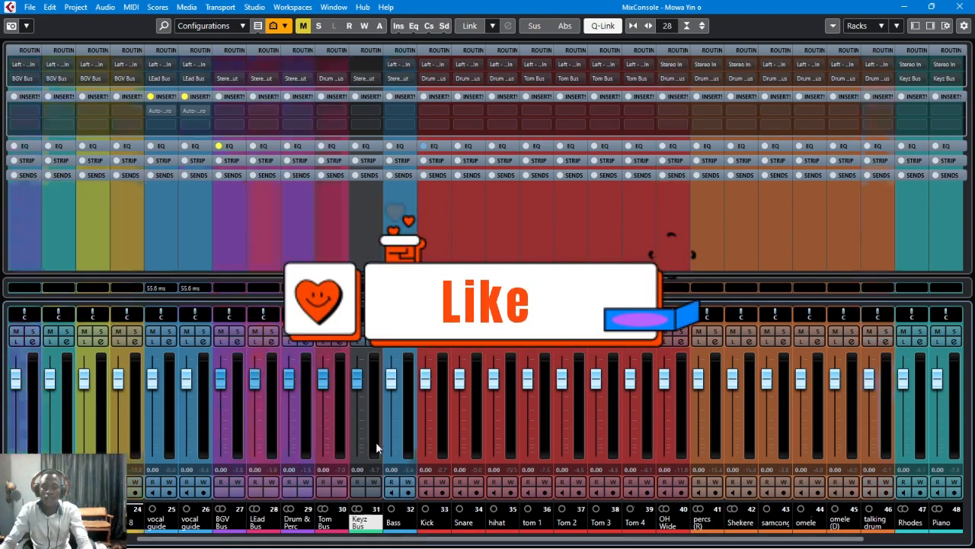
{"action": "scroll", "coordinate": [375, 441], "scroll_direction": "right", "scroll_amount": 4}
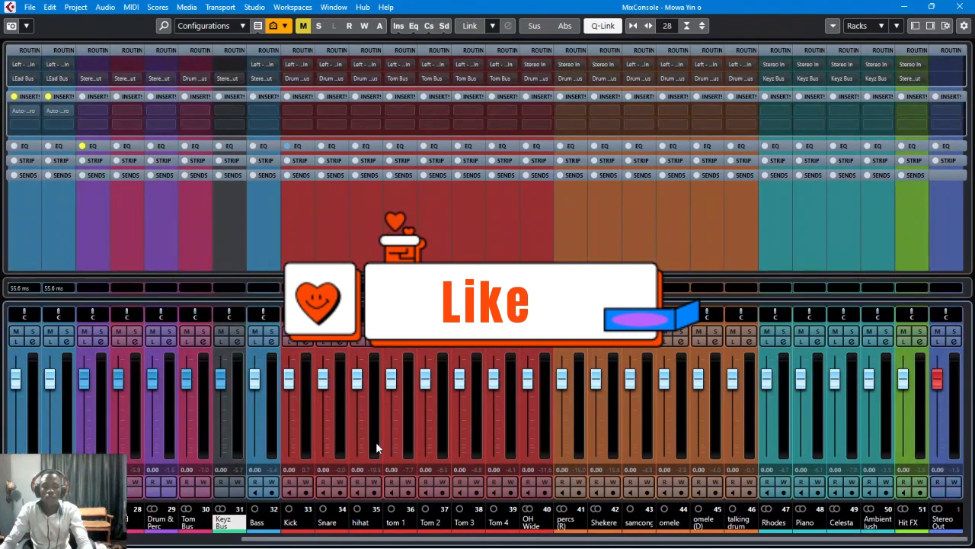